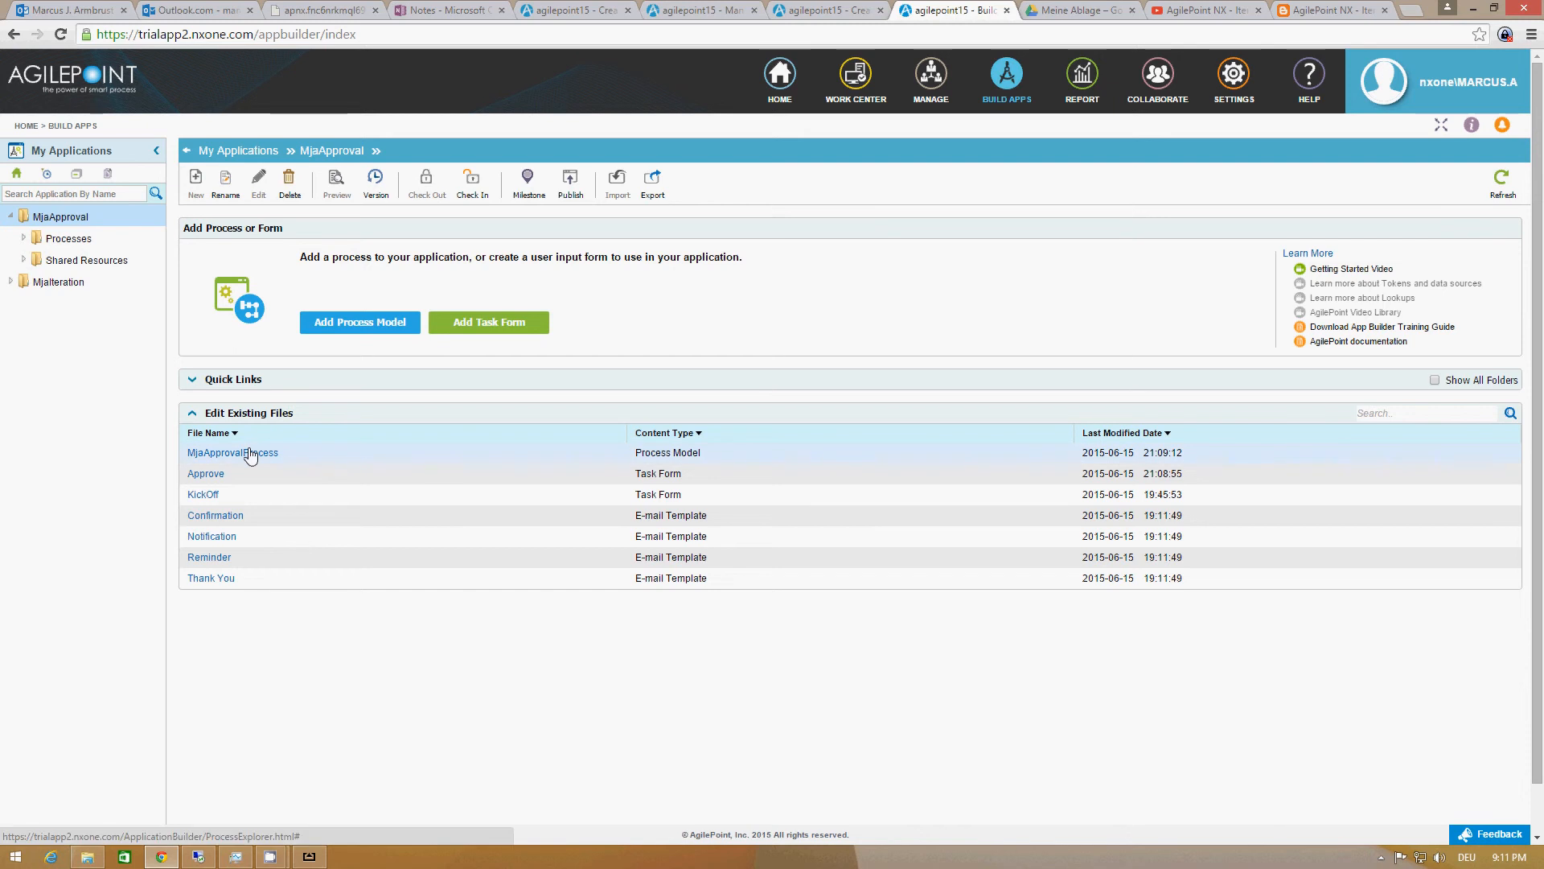
Open the MjaApprovalProcess model for editing and open the Submit activity's eForm in edit mode
{"action": "left_click", "coordinate": [250, 453]}
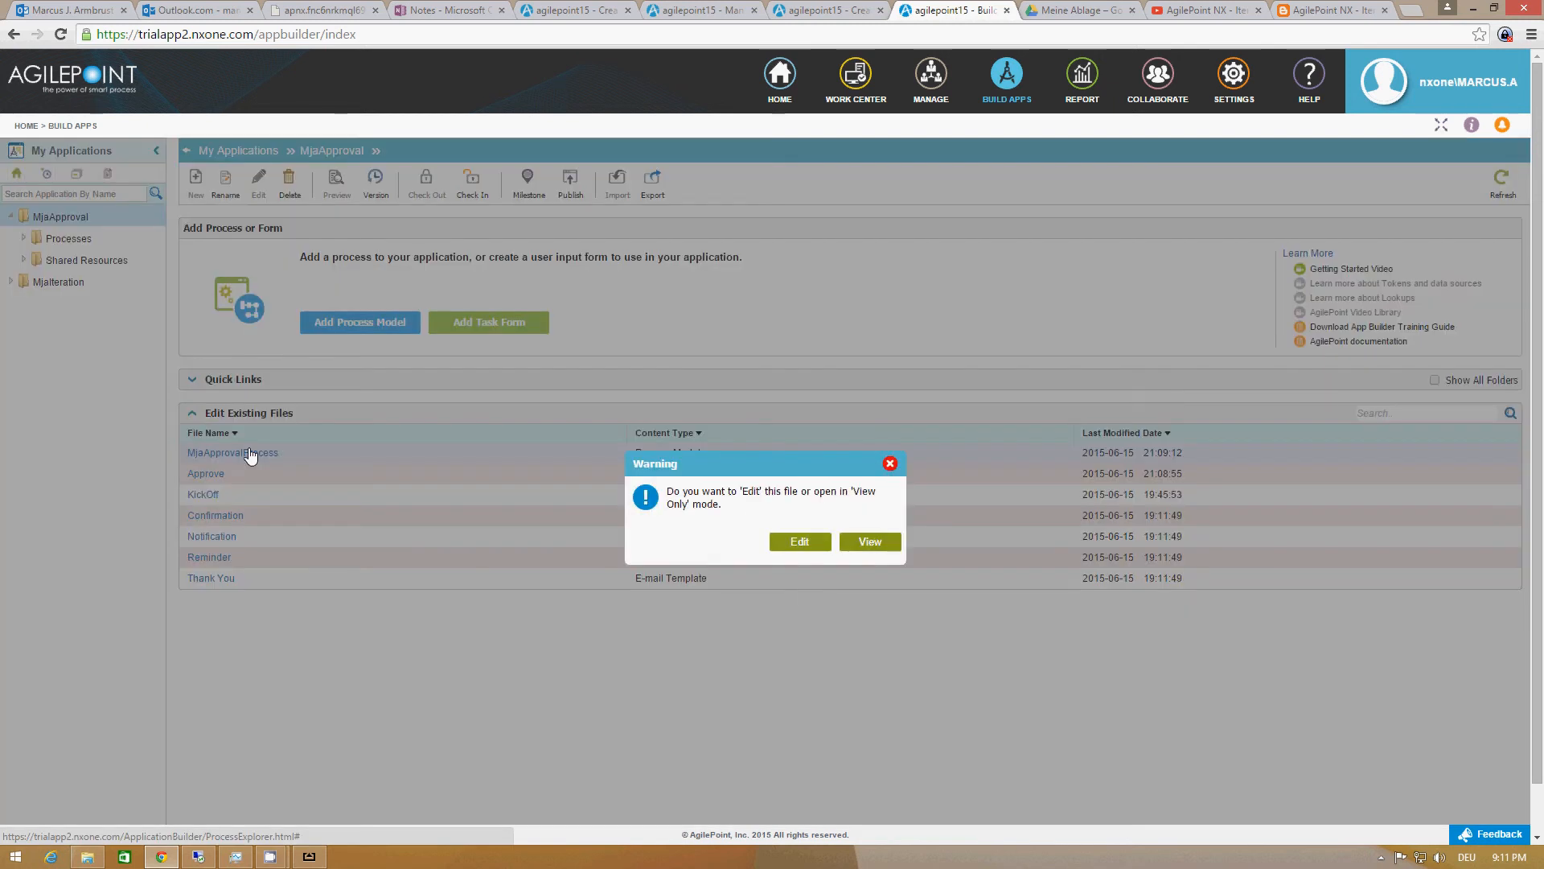
{"action": "left_click", "coordinate": [811, 552]}
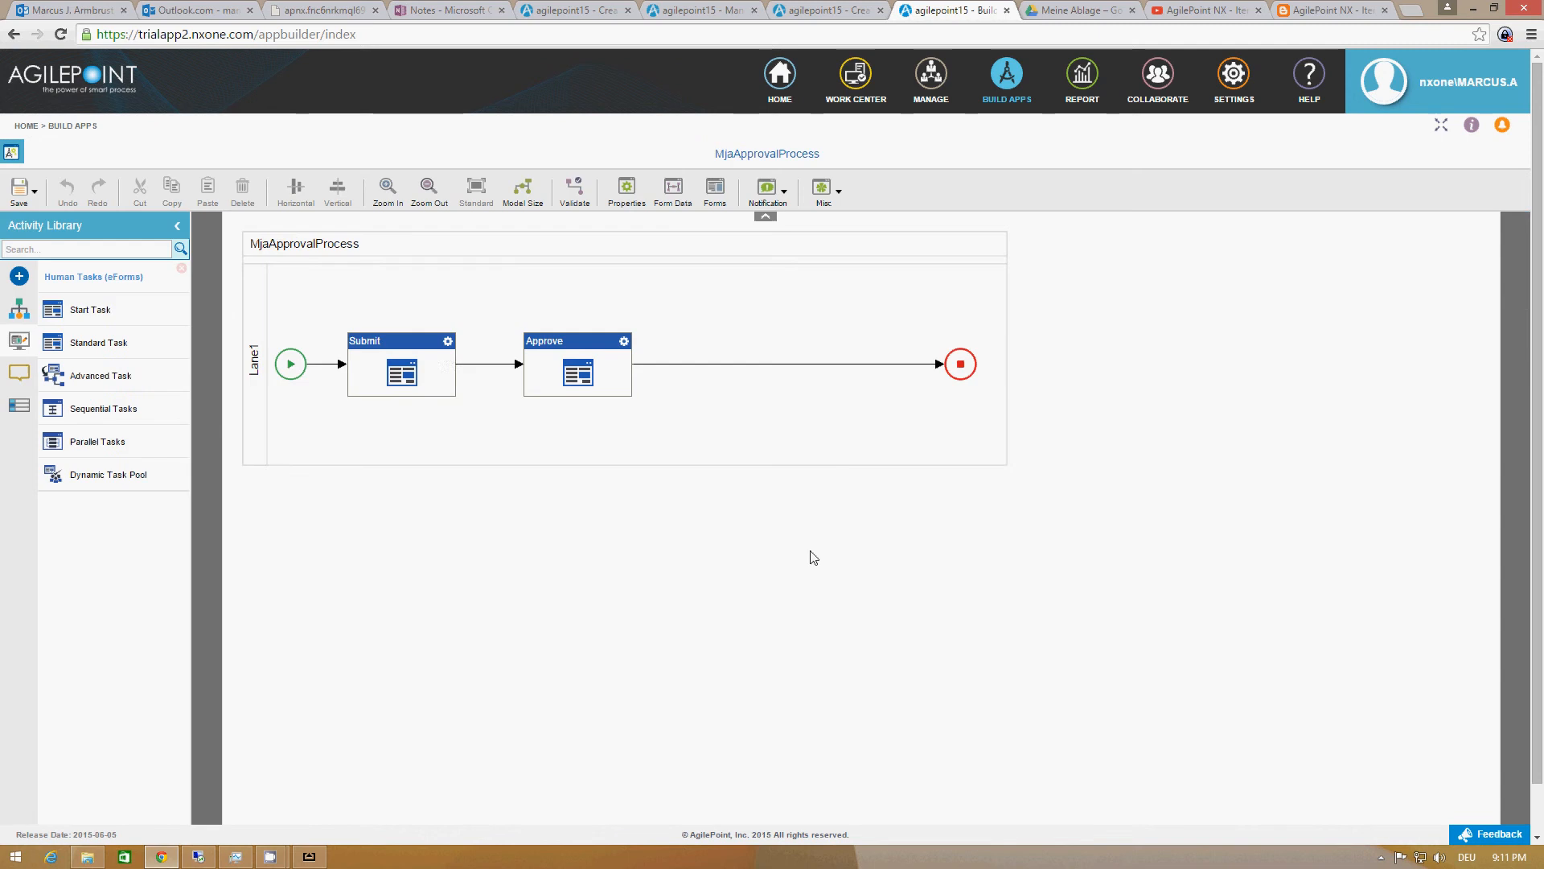
{"action": "left_click", "coordinate": [448, 341]}
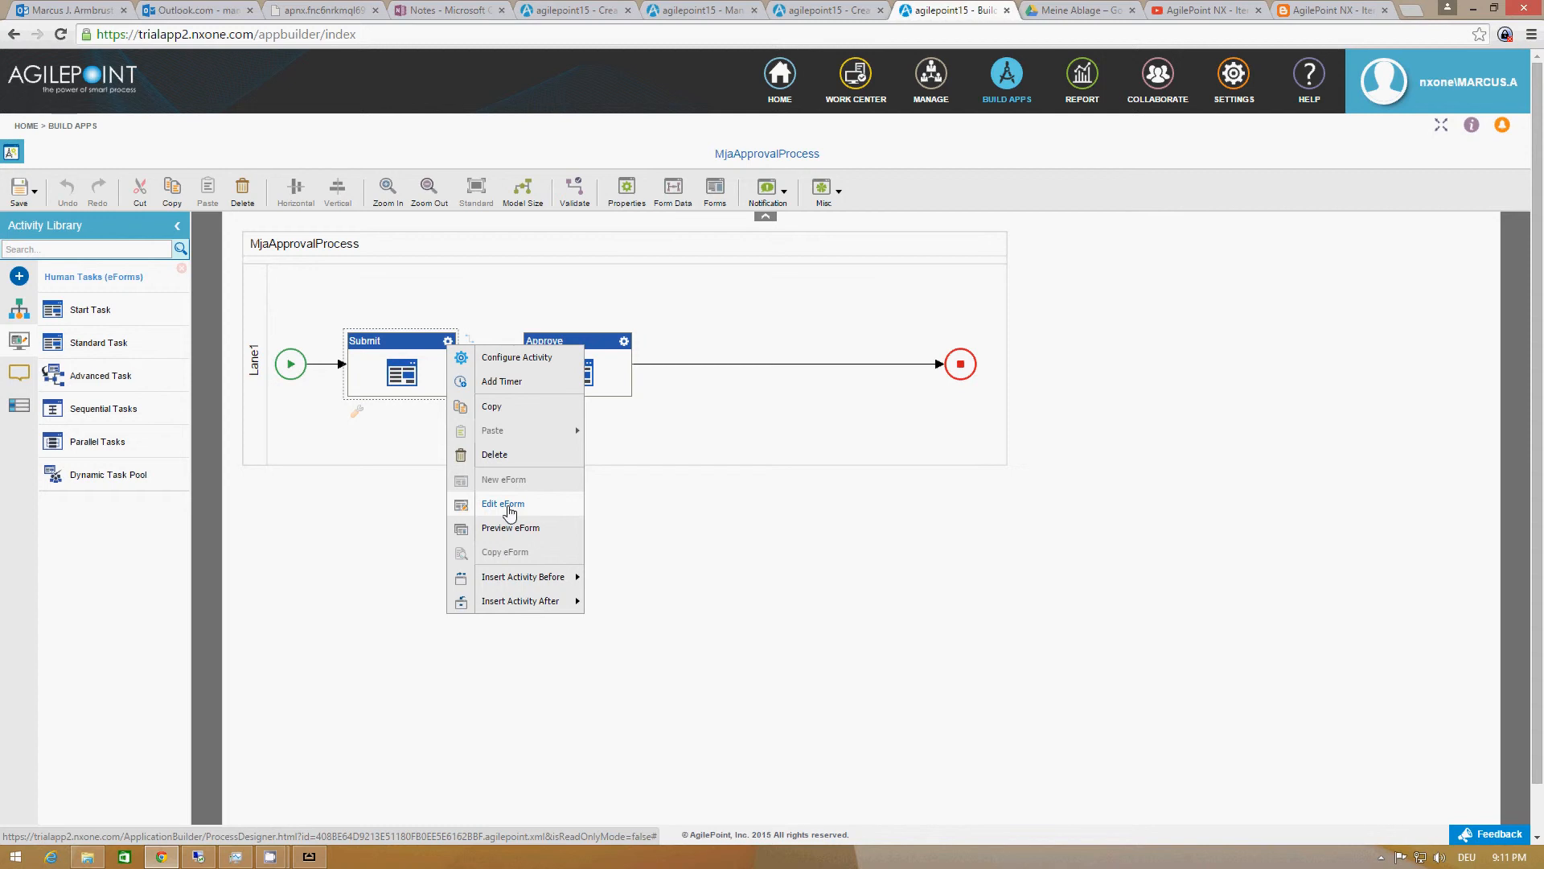
{"action": "left_click", "coordinate": [510, 505]}
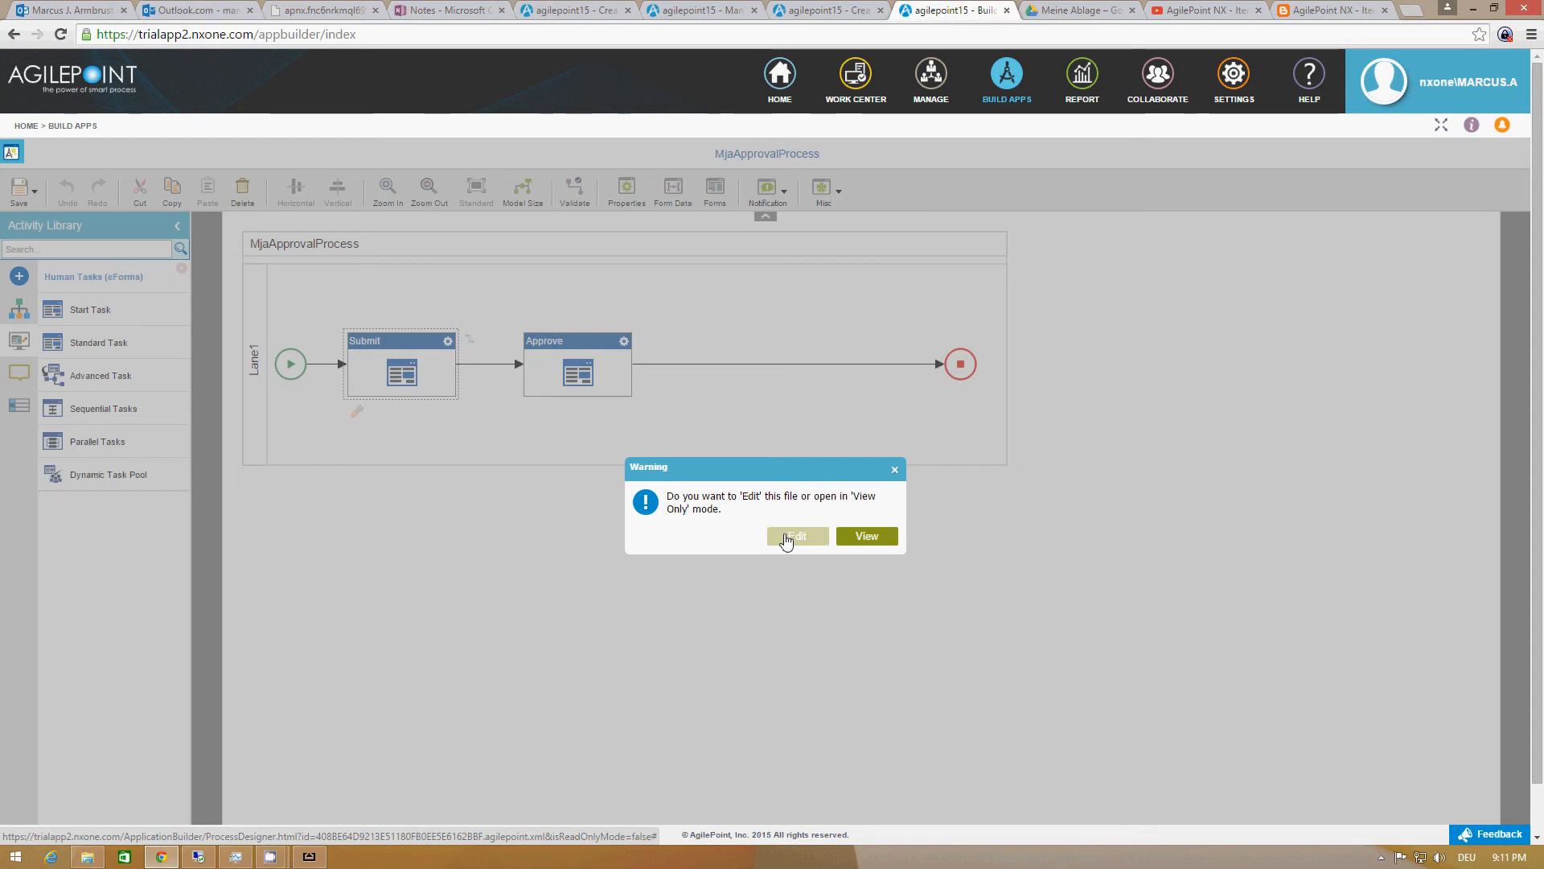
{"action": "left_click", "coordinate": [797, 537]}
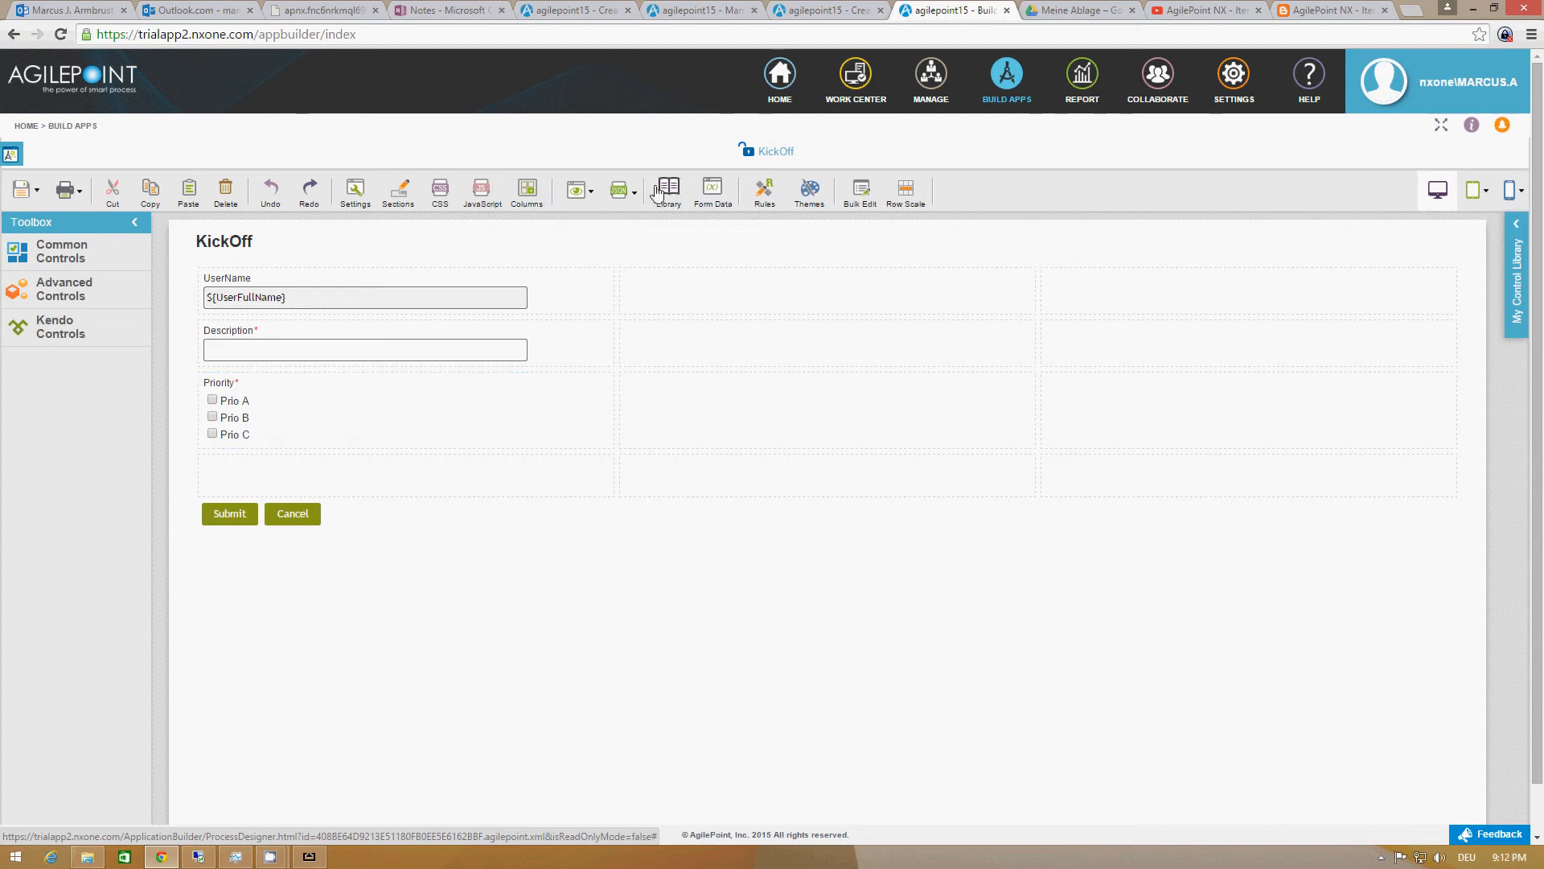
Preview the KickOff form in the PC Browser, Tablet Portrait and Phone Portrait layouts
{"action": "mouse_move", "coordinate": [592, 209]}
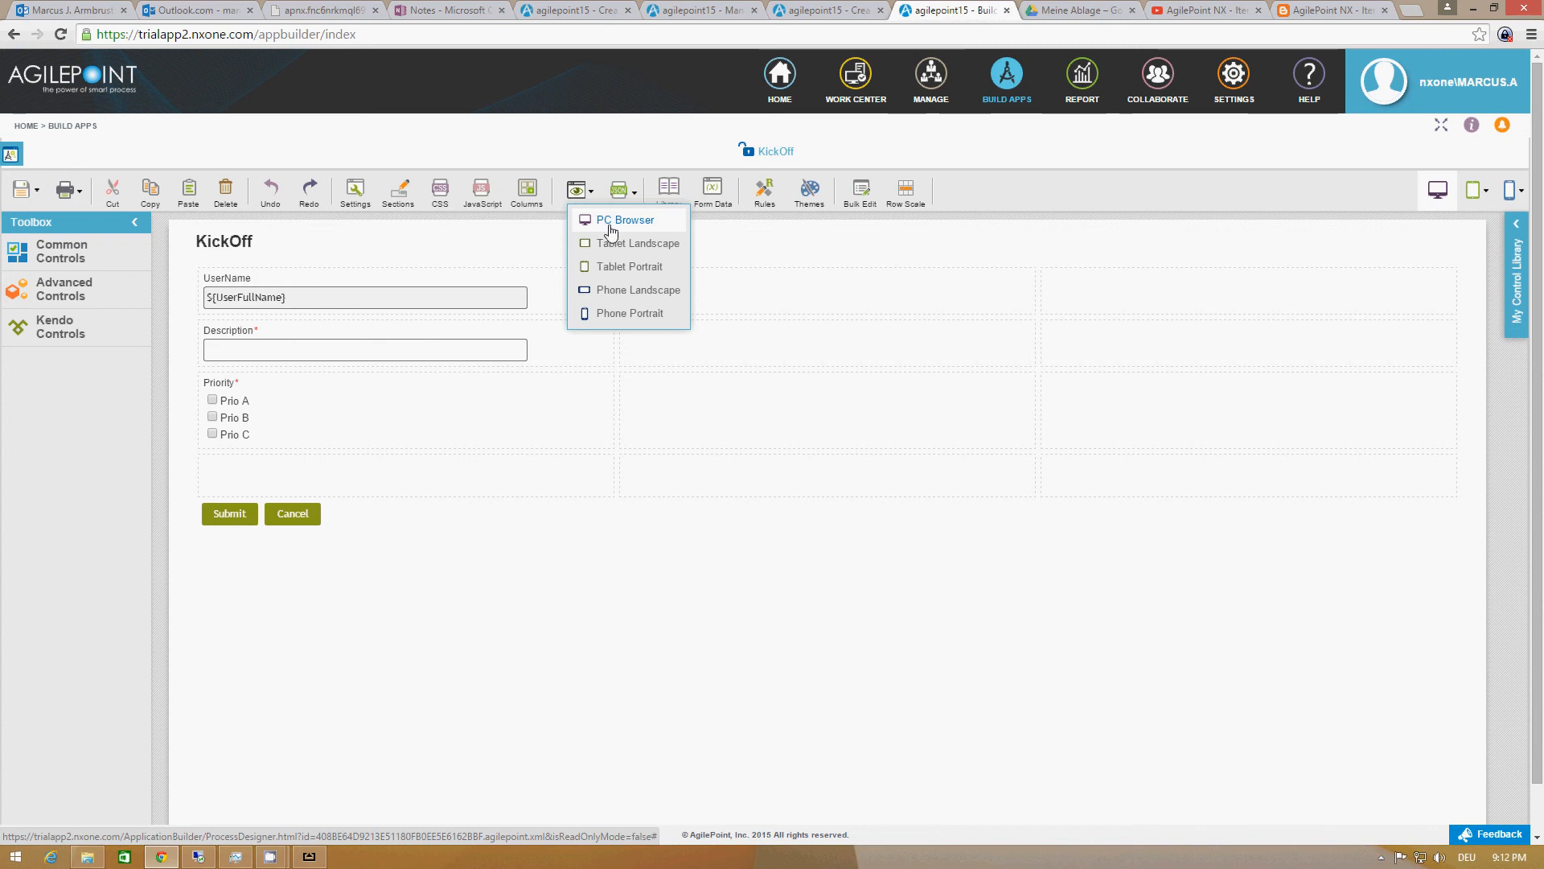
{"action": "left_click", "coordinate": [611, 221]}
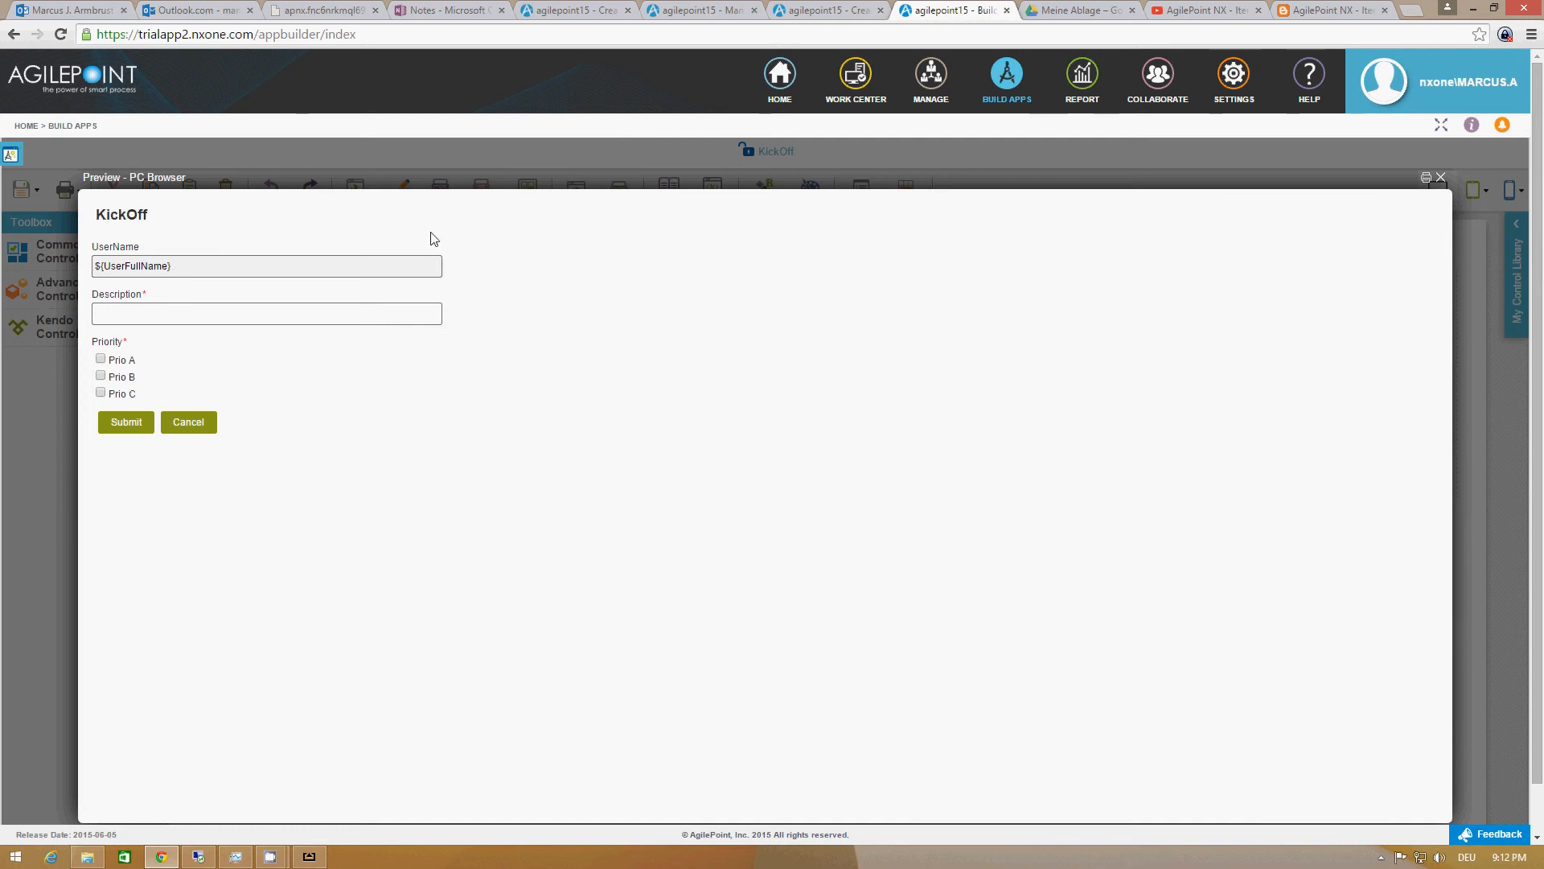
{"action": "left_click", "coordinate": [1442, 178]}
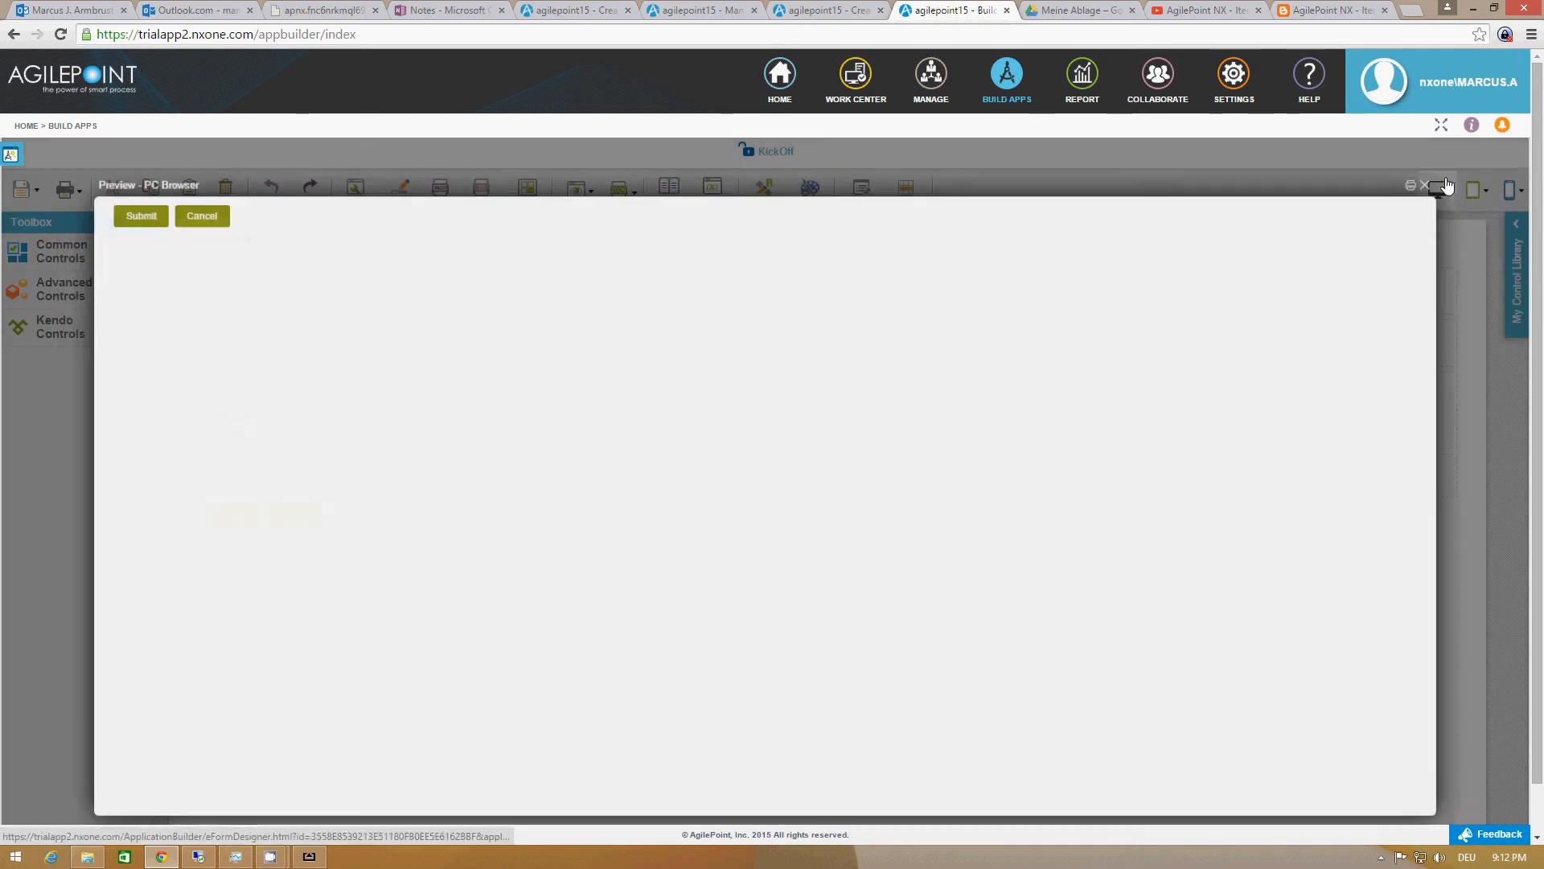
{"action": "left_click", "coordinate": [593, 195]}
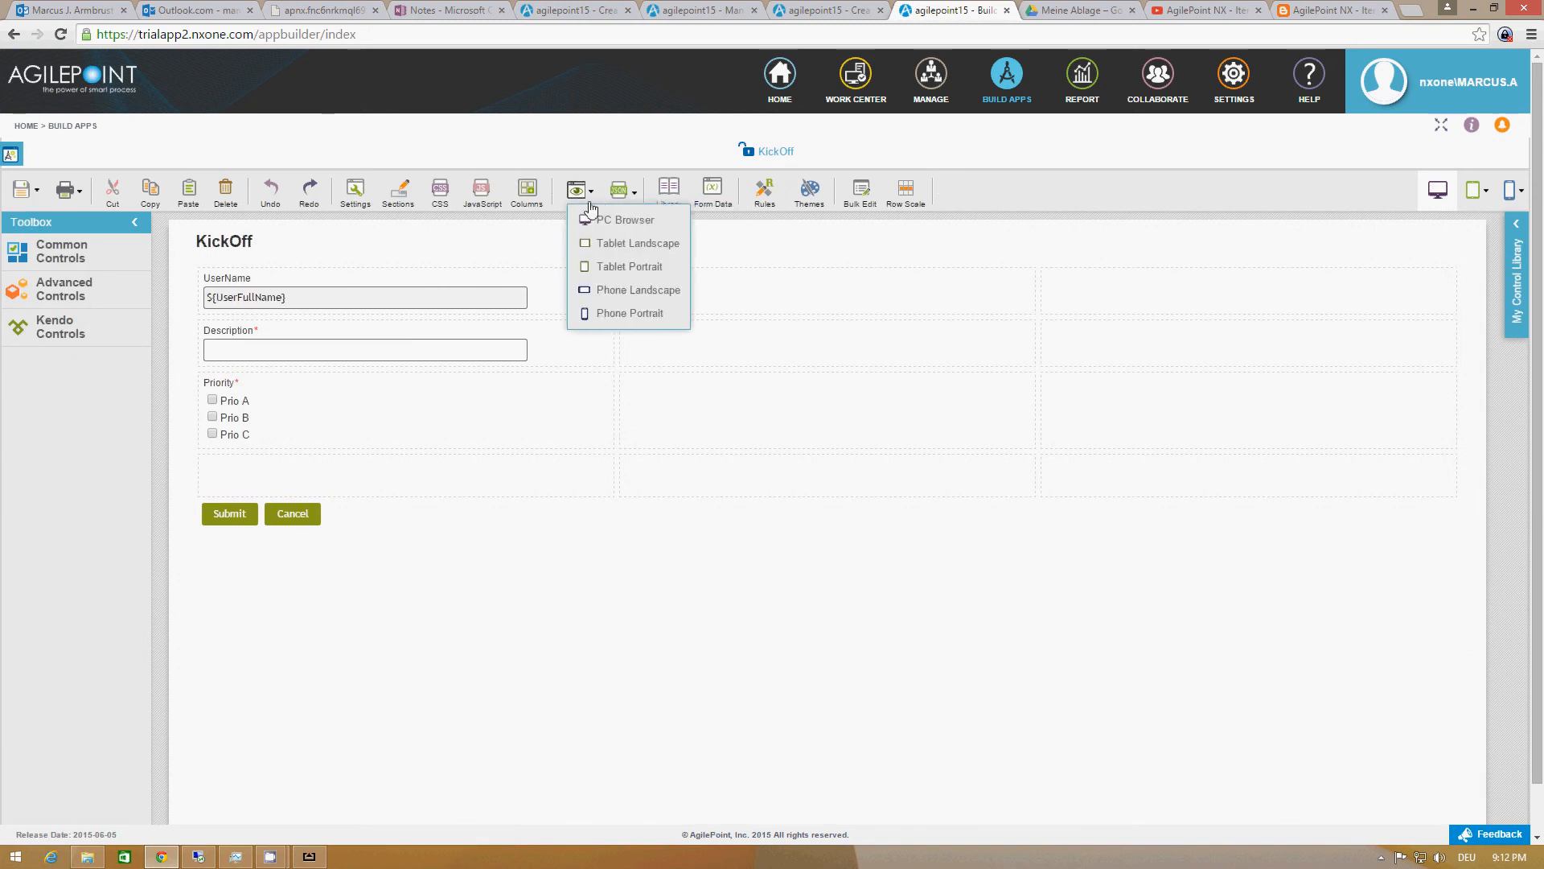
{"action": "left_click", "coordinate": [629, 266]}
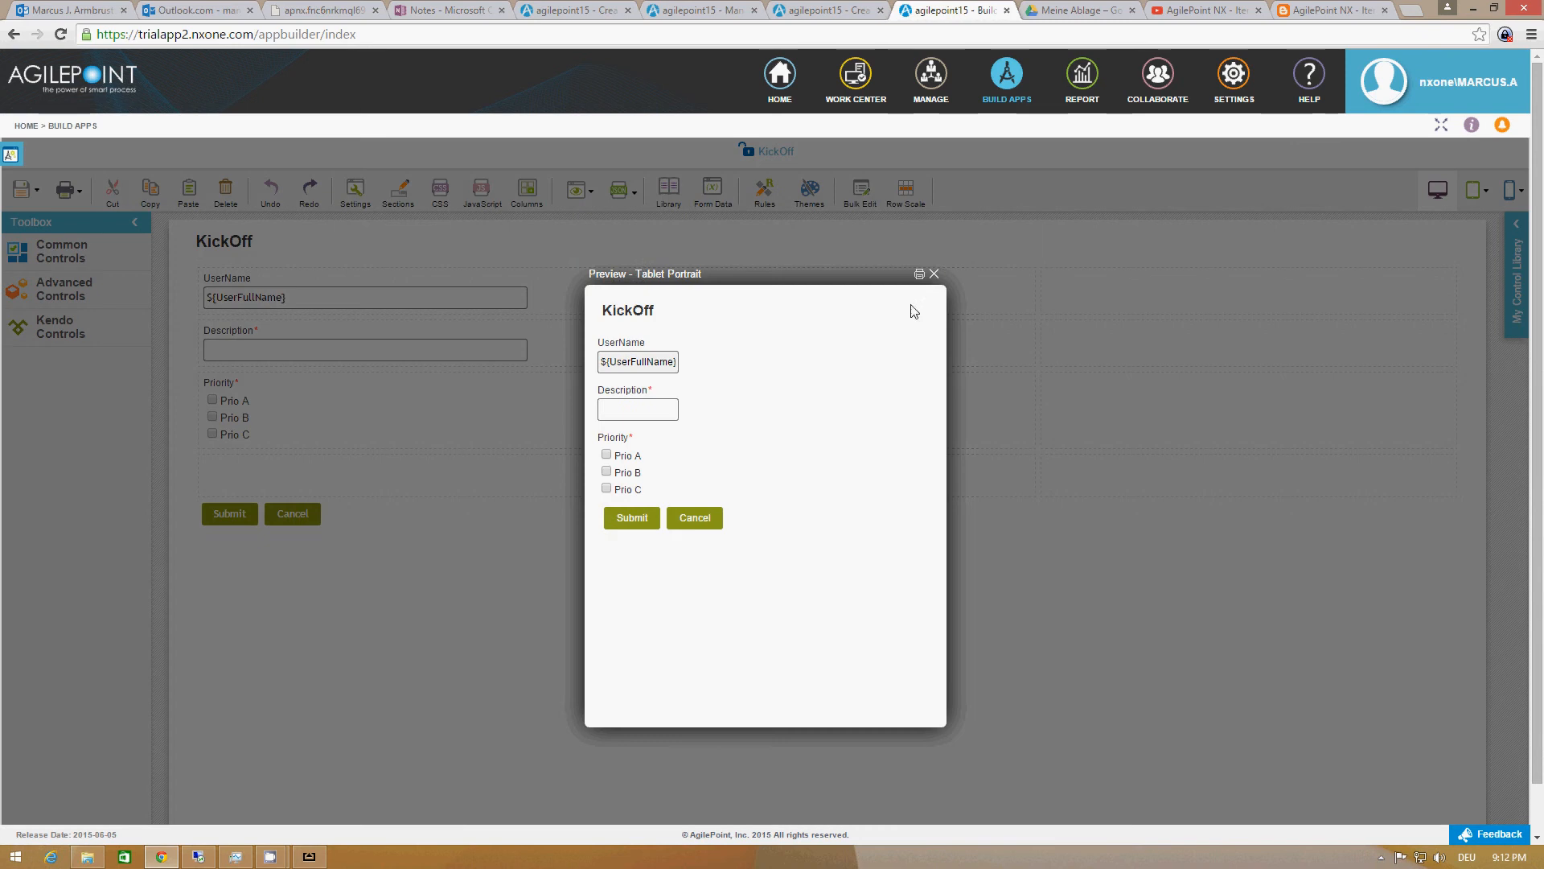
{"action": "left_click", "coordinate": [933, 274]}
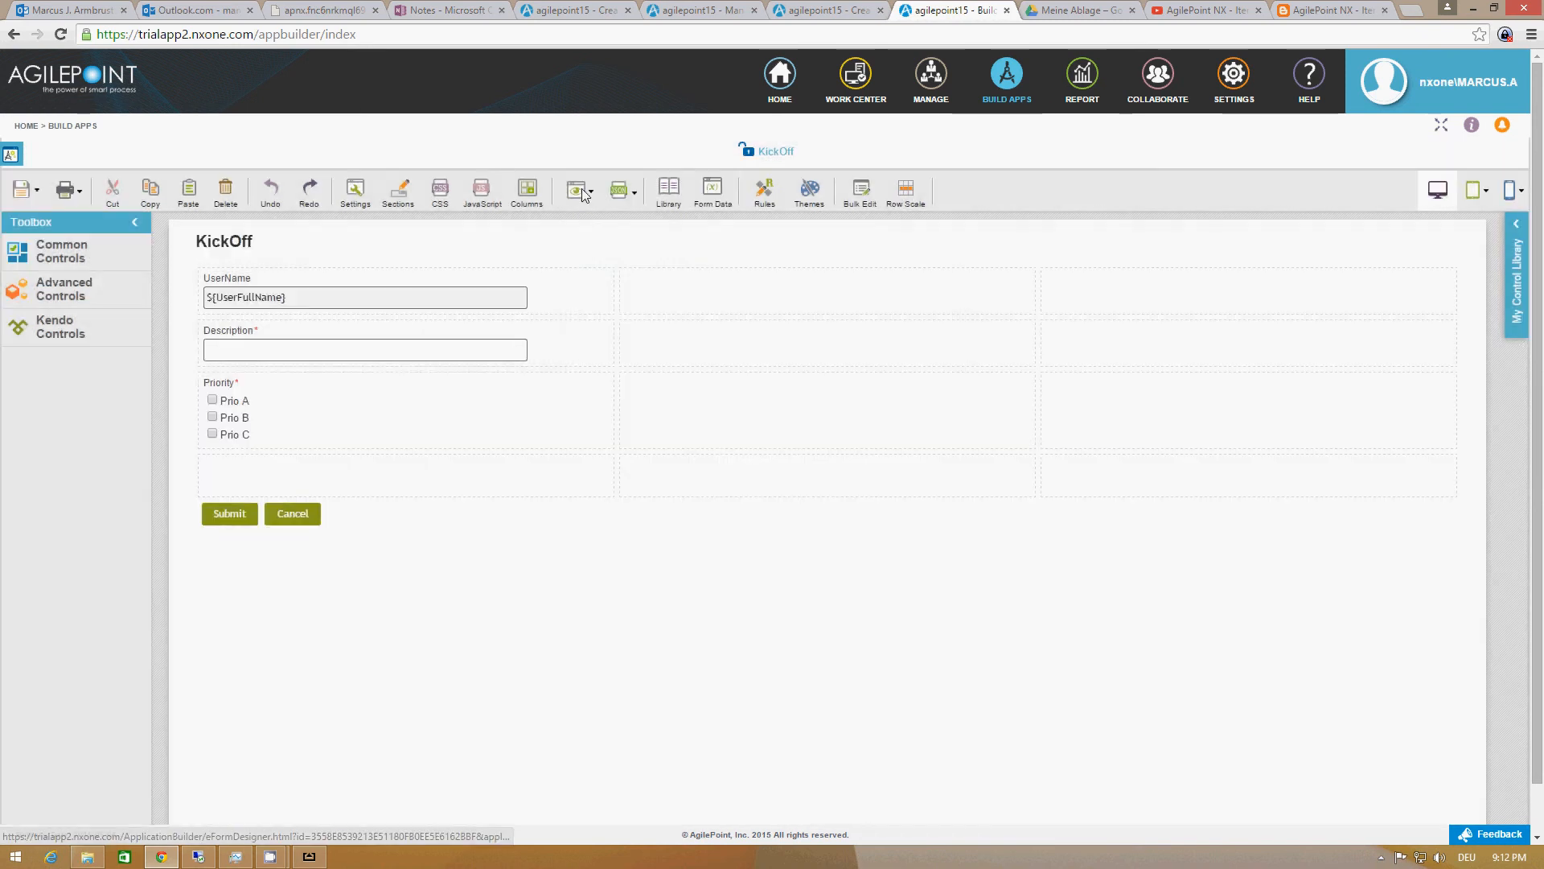
{"action": "left_click", "coordinate": [585, 192]}
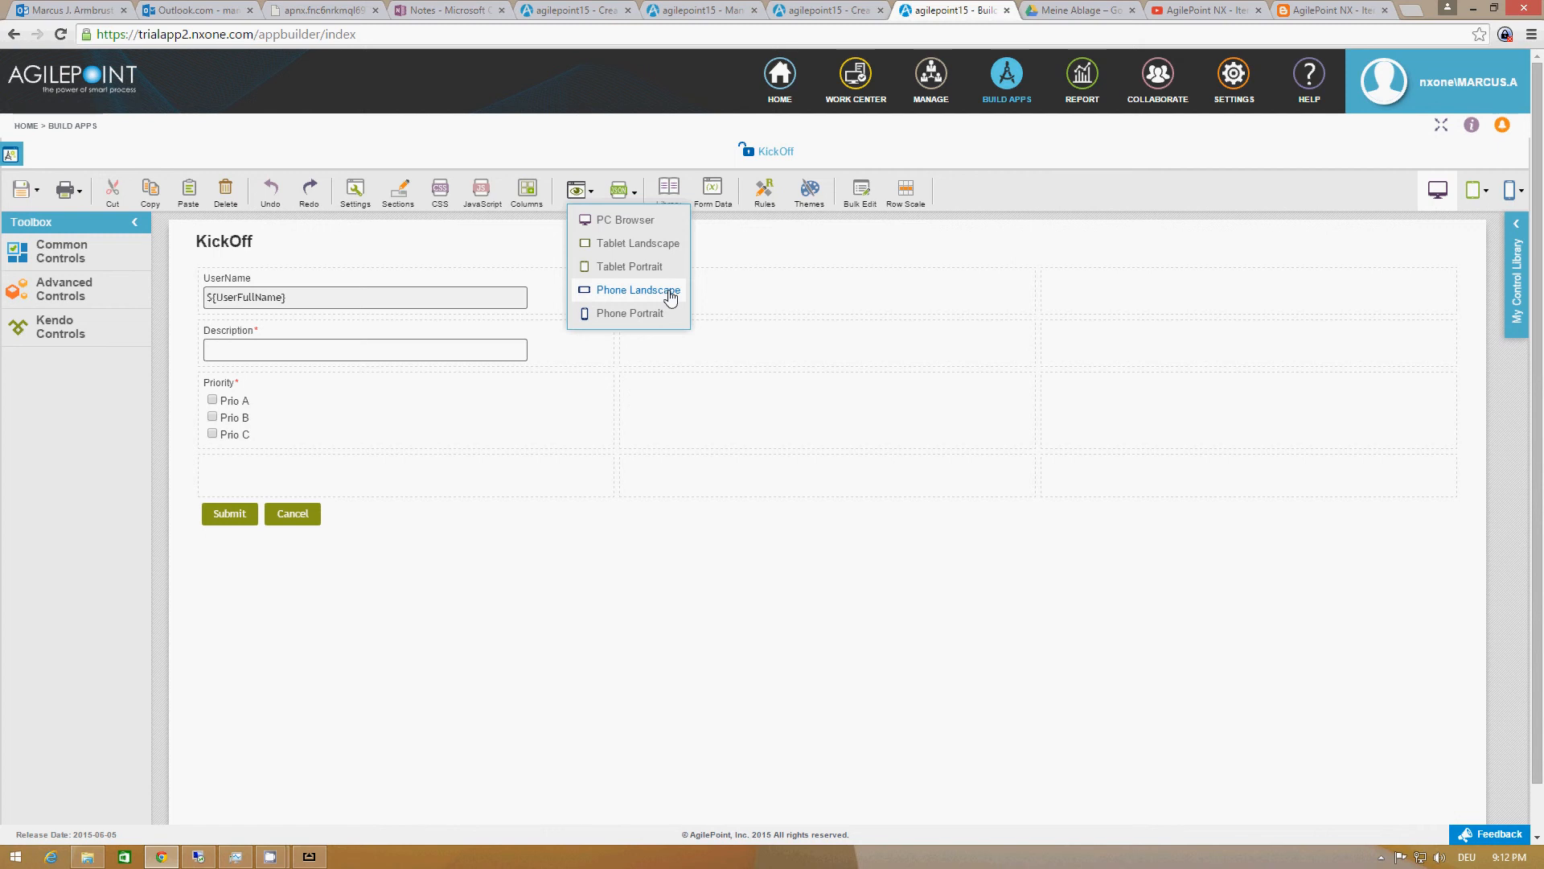
{"action": "left_click", "coordinate": [655, 315]}
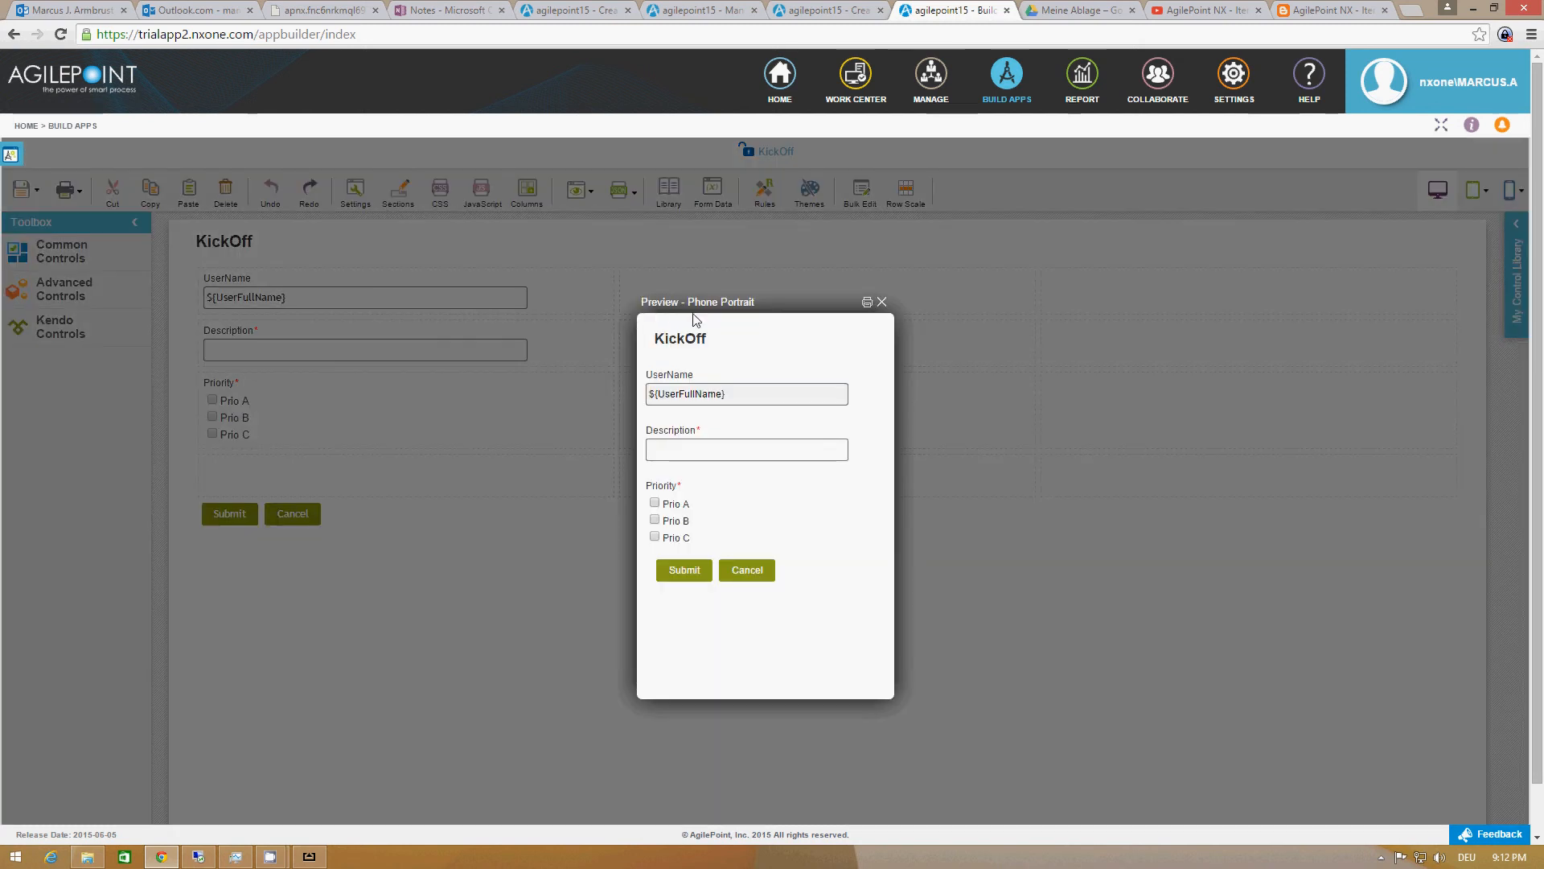
{"action": "left_click", "coordinate": [882, 302]}
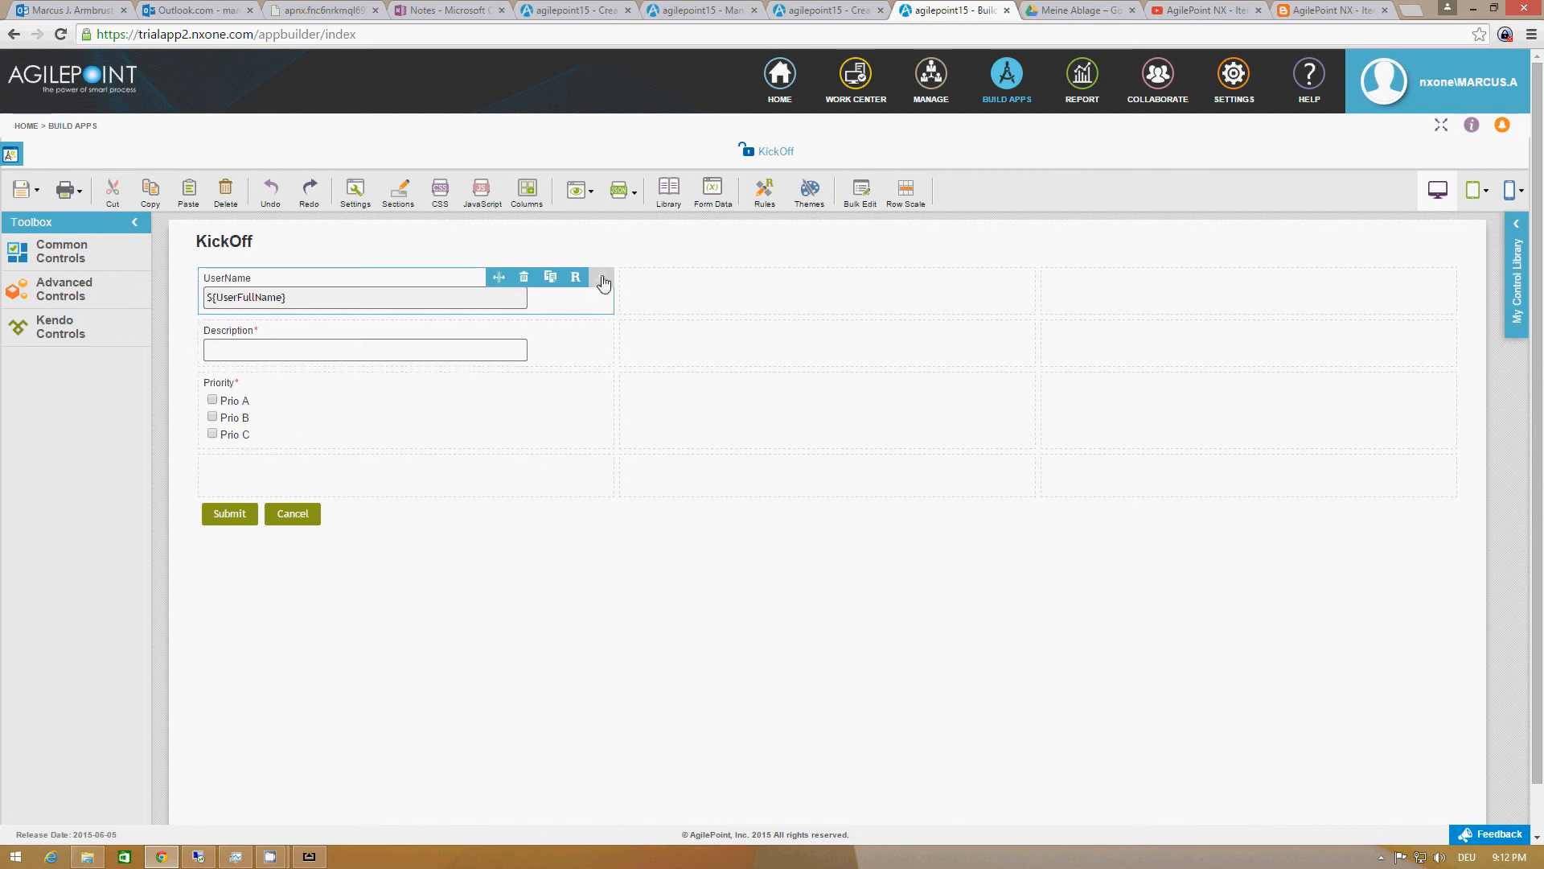
Examine the UserName text box's Appearance, Behavior and Advanced settings, and leave the KickOff form without saving changes
{"action": "left_click", "coordinate": [603, 280]}
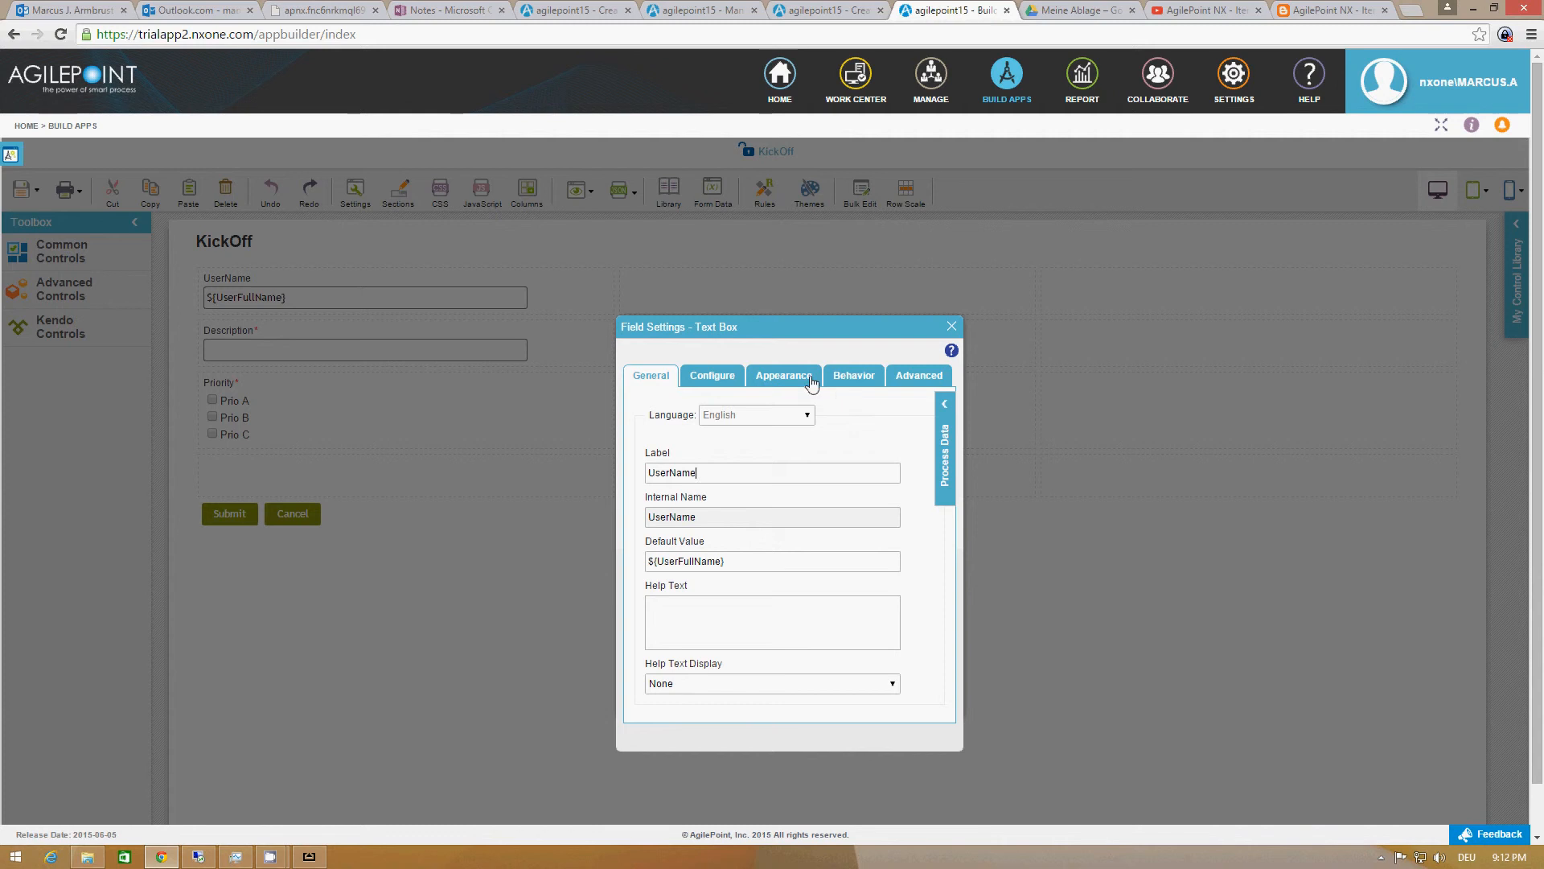
{"action": "left_click", "coordinate": [788, 377]}
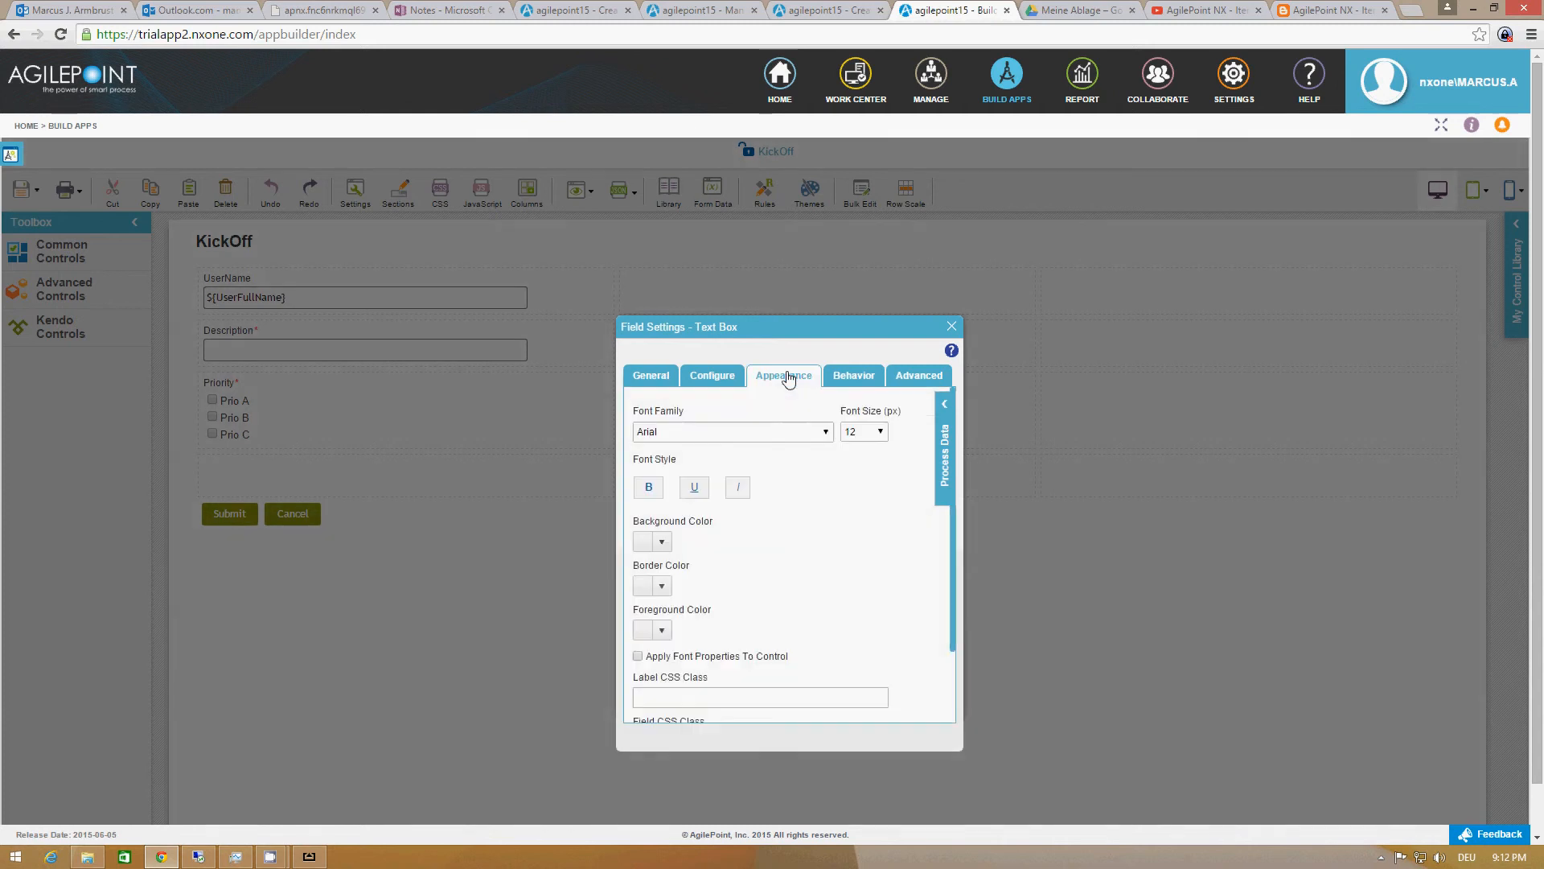
{"action": "left_click", "coordinate": [854, 378]}
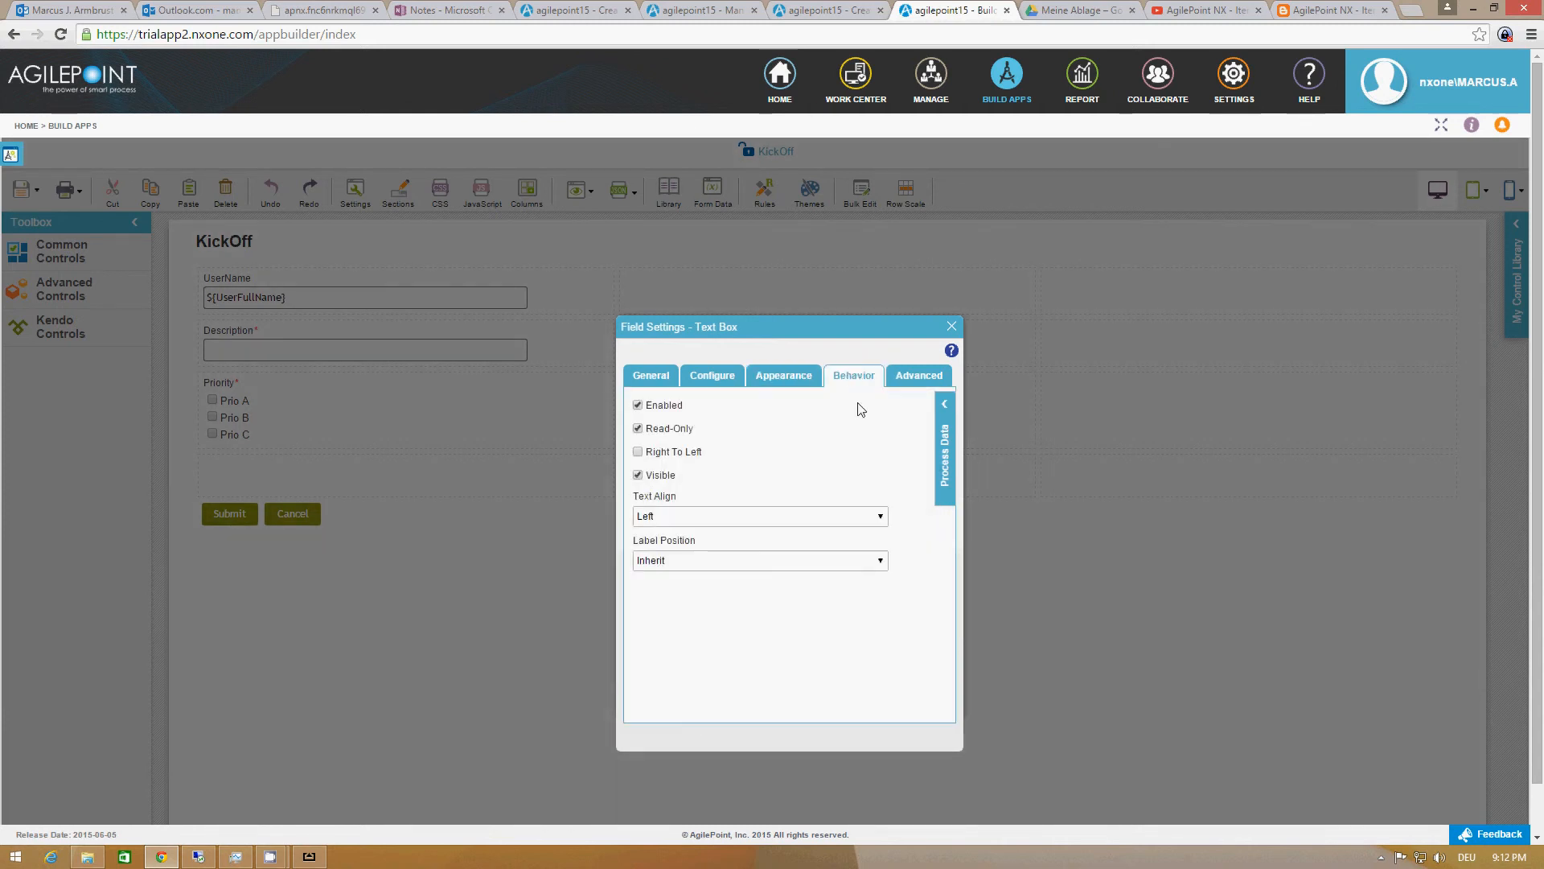
{"action": "left_click", "coordinate": [916, 383]}
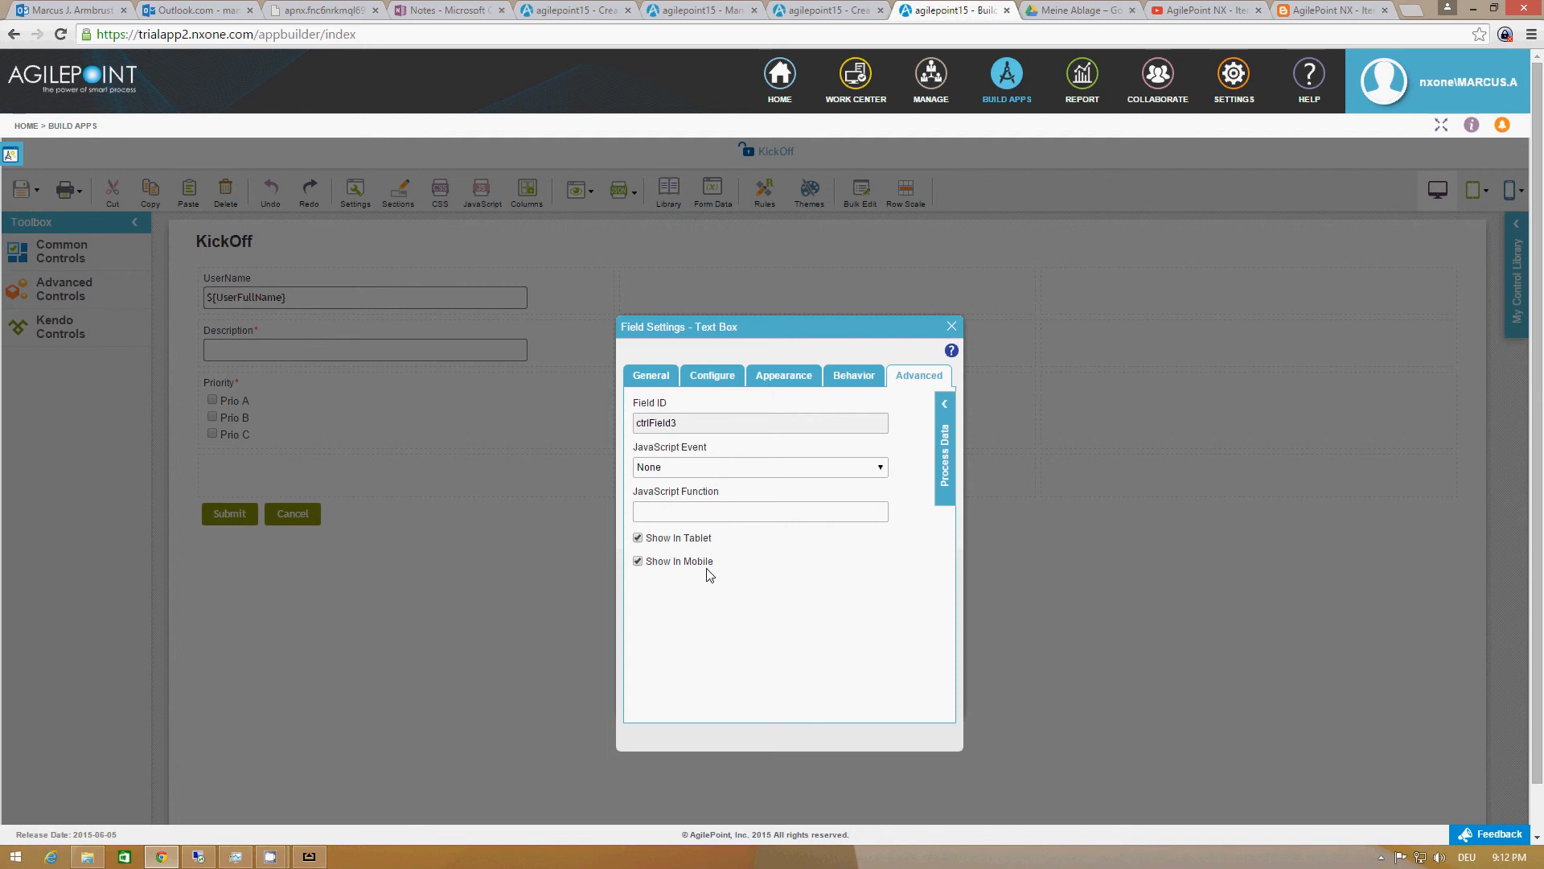
{"action": "left_click", "coordinate": [950, 328]}
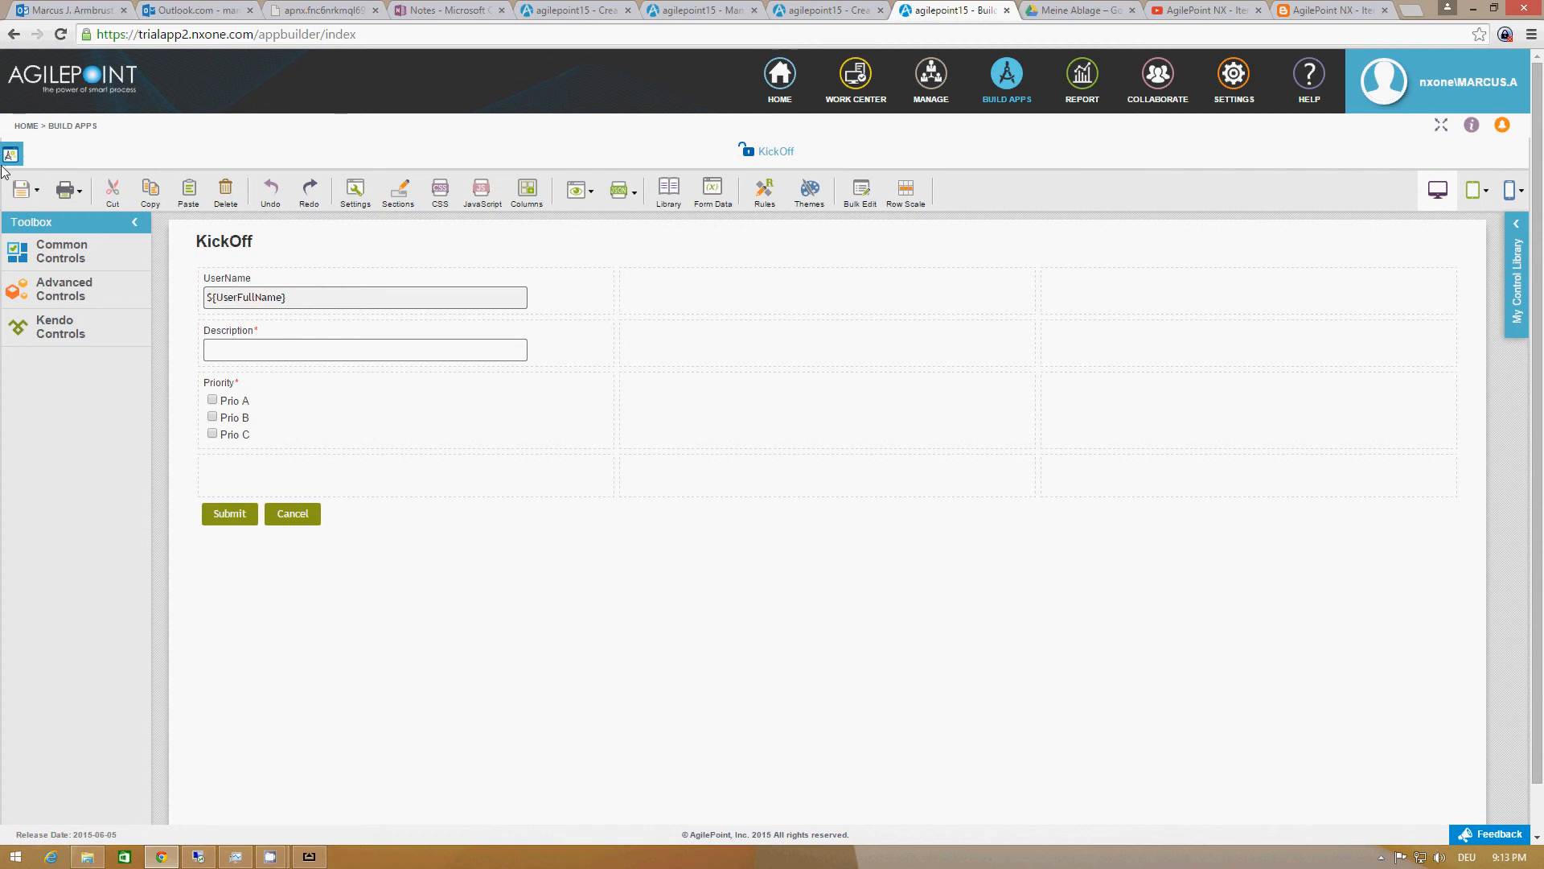
{"action": "left_click", "coordinate": [3, 195]}
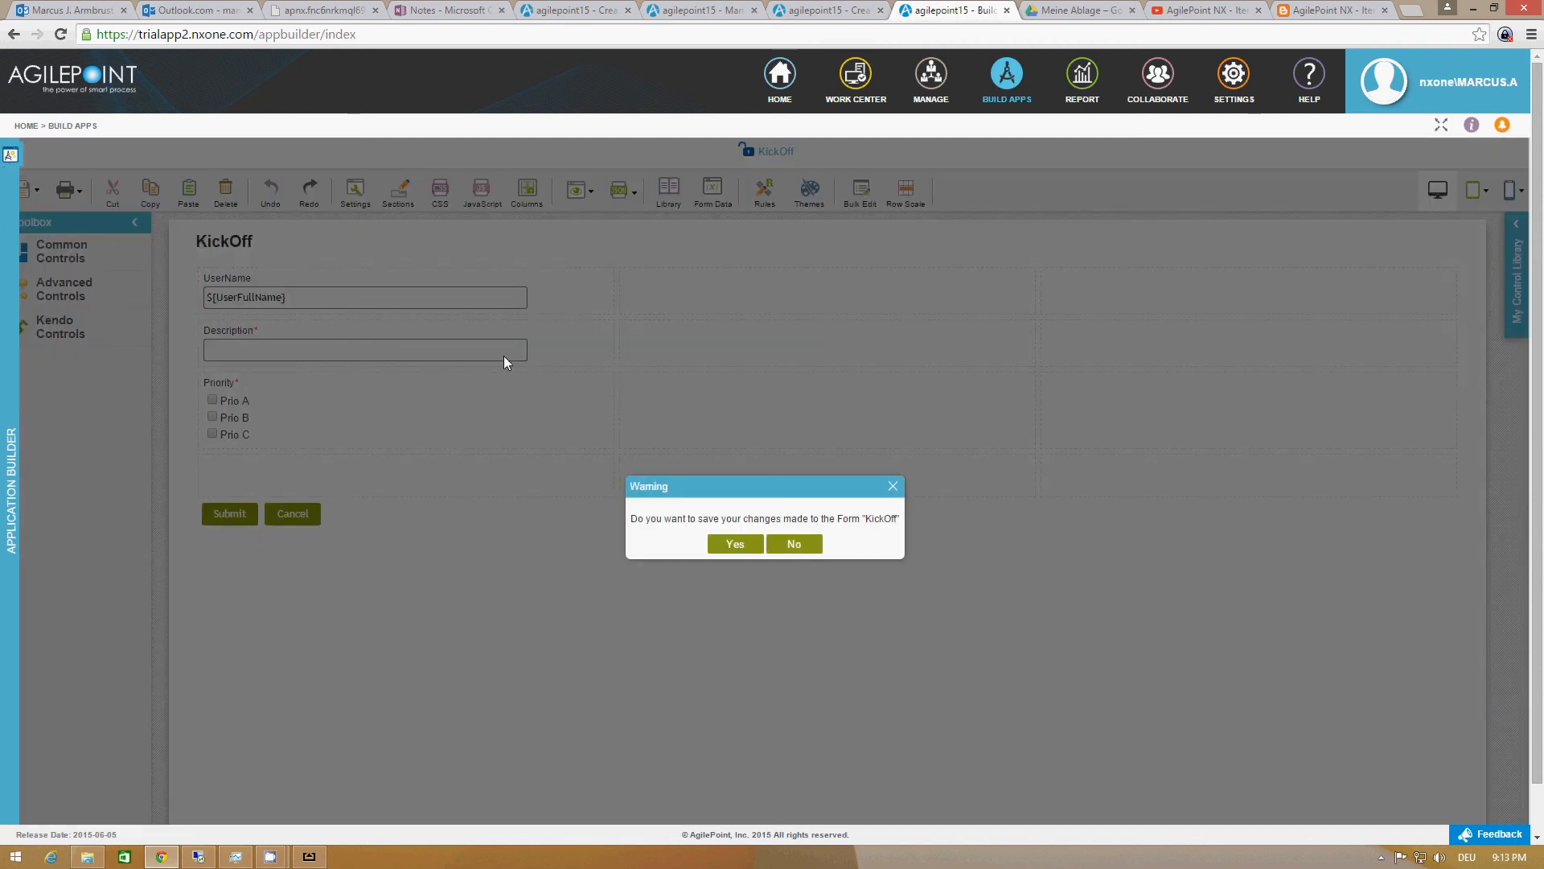
{"action": "left_click", "coordinate": [787, 547]}
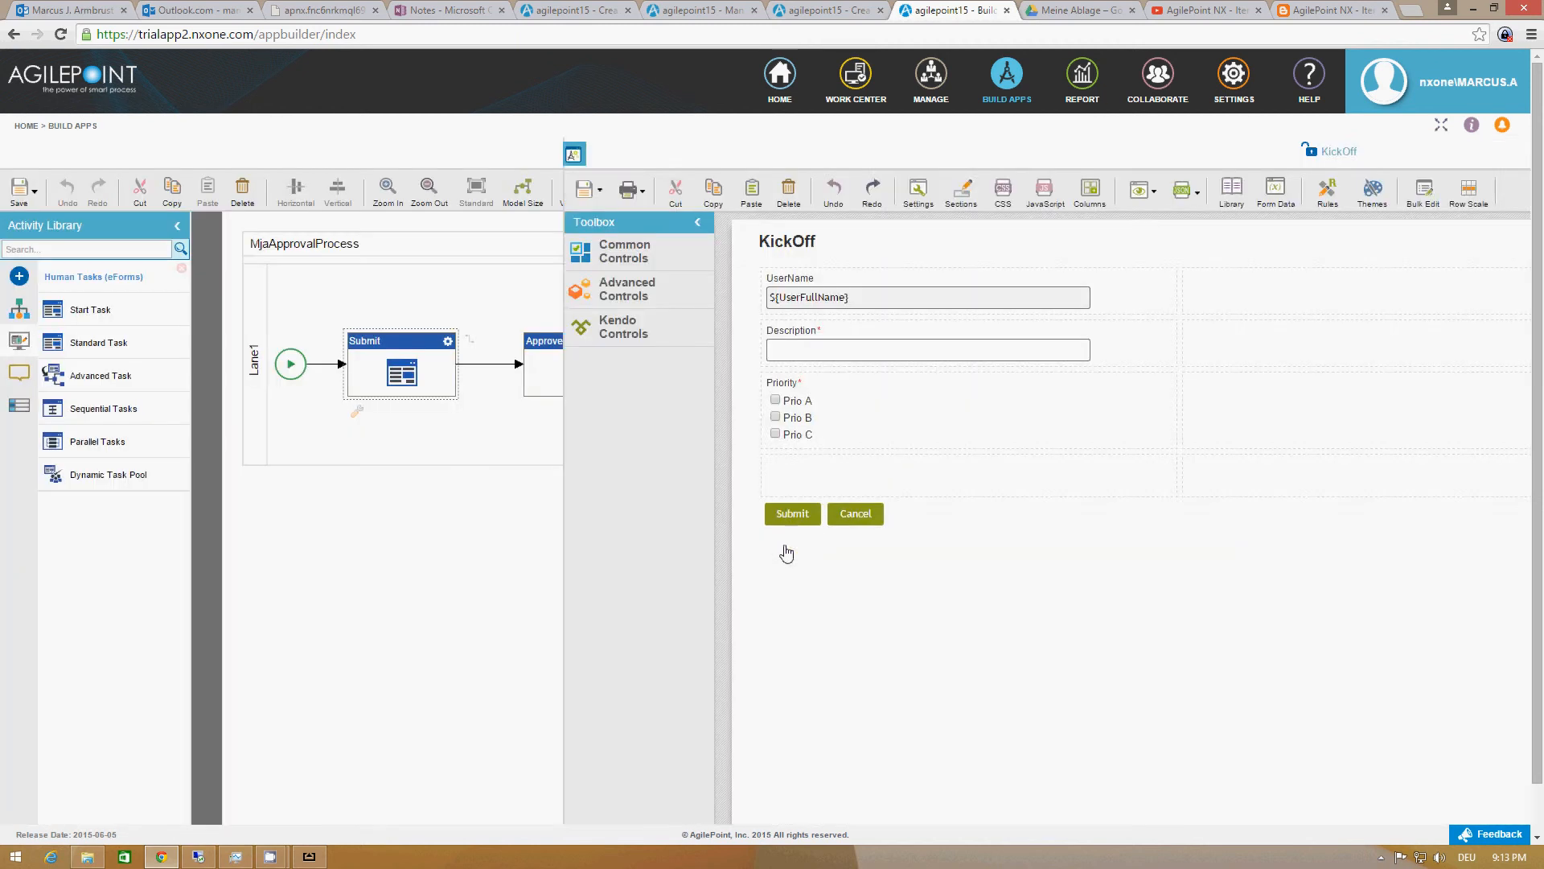
Preview the Approve activity's eForm, try the Yes option for Approve, and close the preview
{"action": "left_click", "coordinate": [625, 342]}
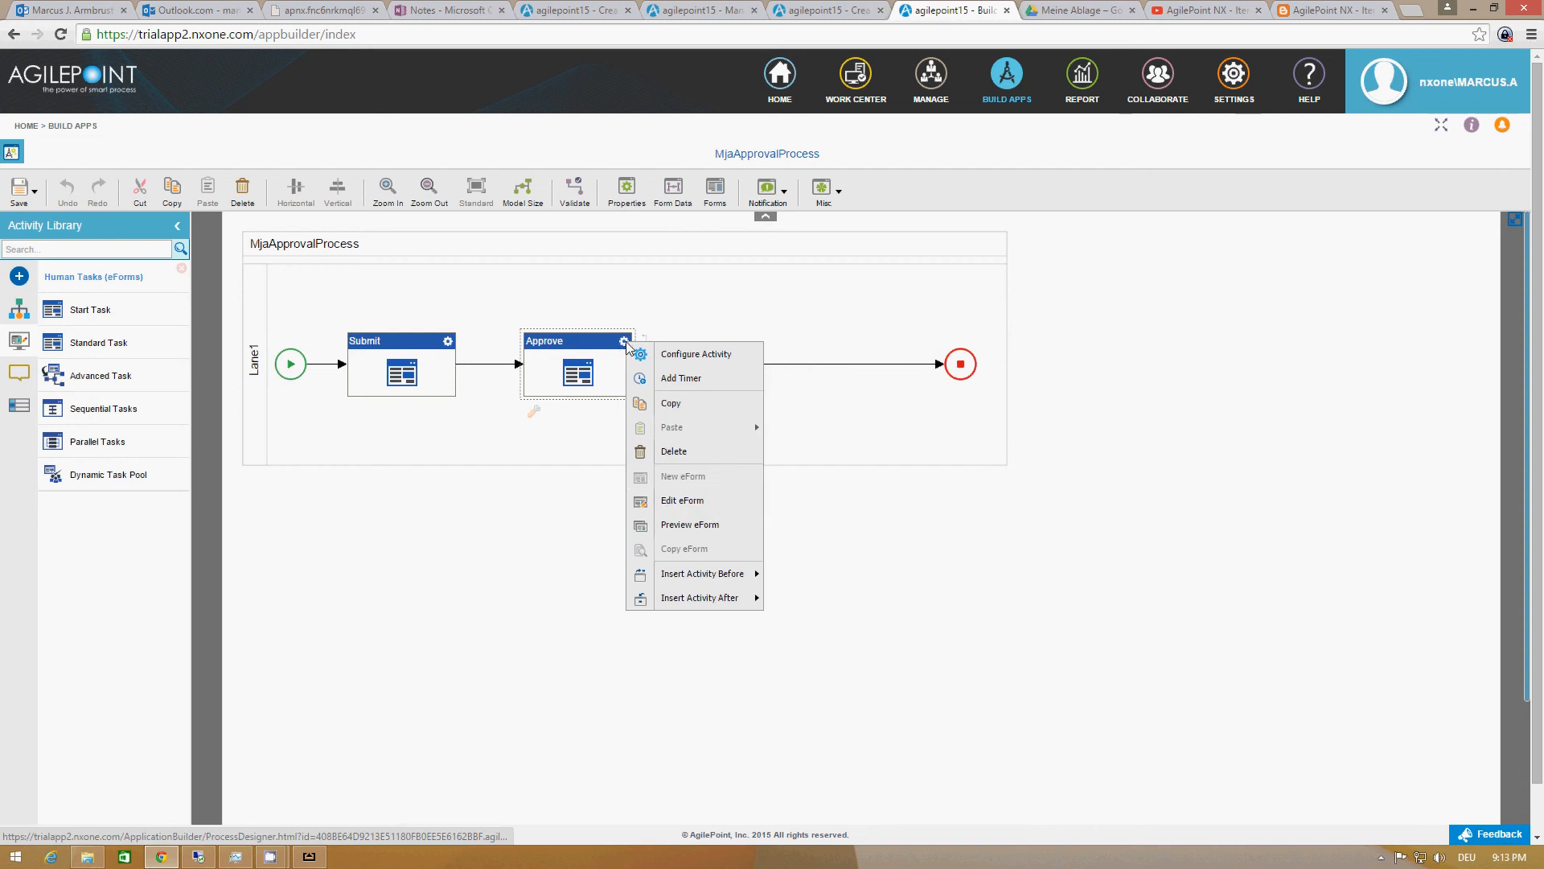
{"action": "left_click", "coordinate": [715, 524]}
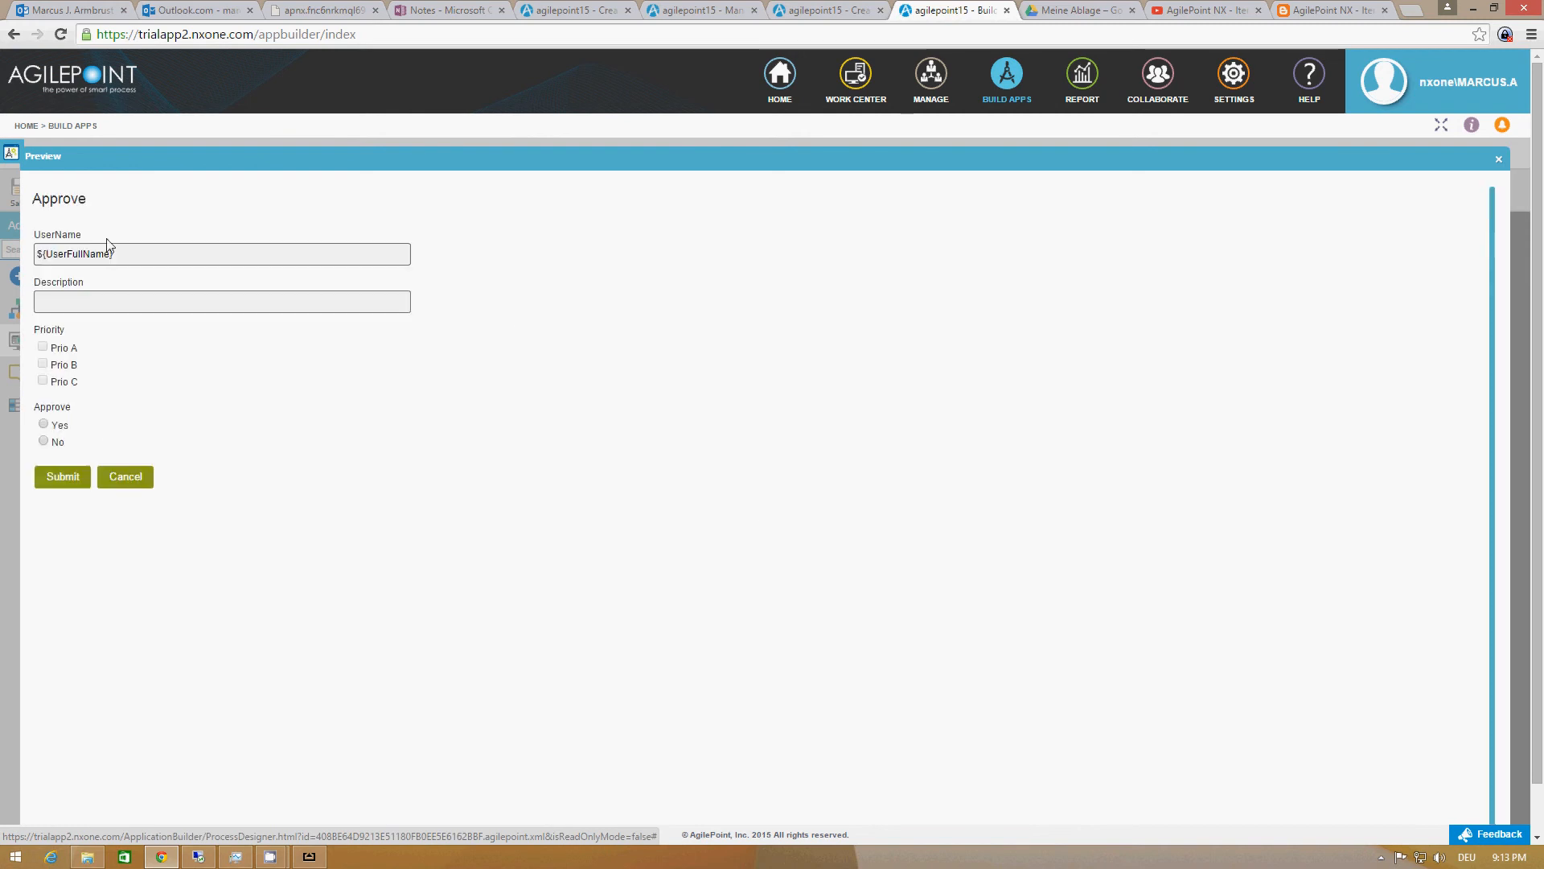
{"action": "left_click", "coordinate": [44, 425]}
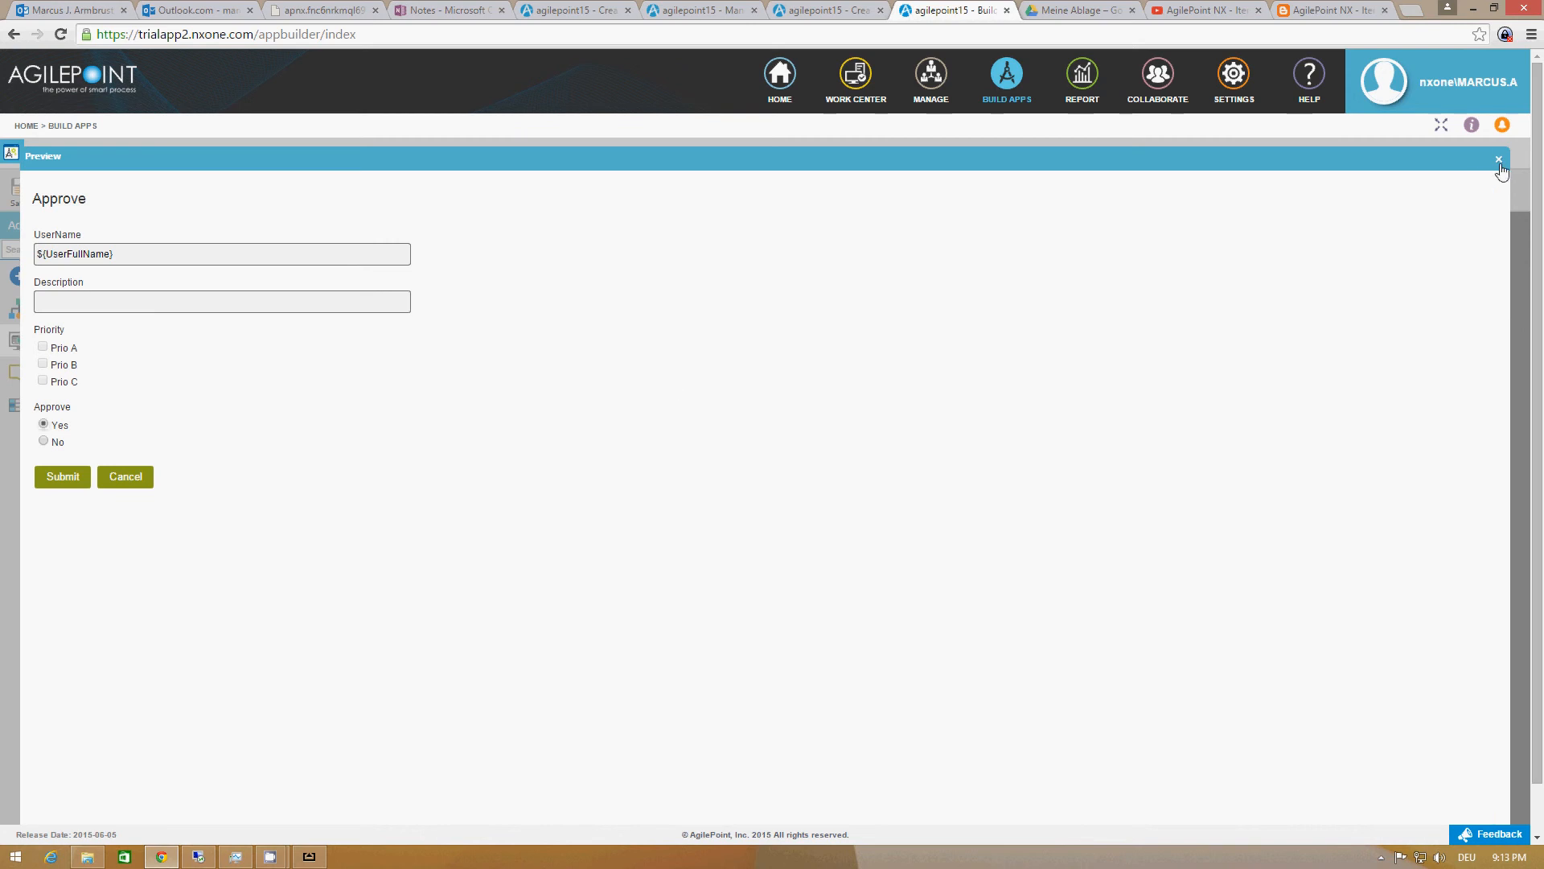
{"action": "left_click", "coordinate": [1498, 159]}
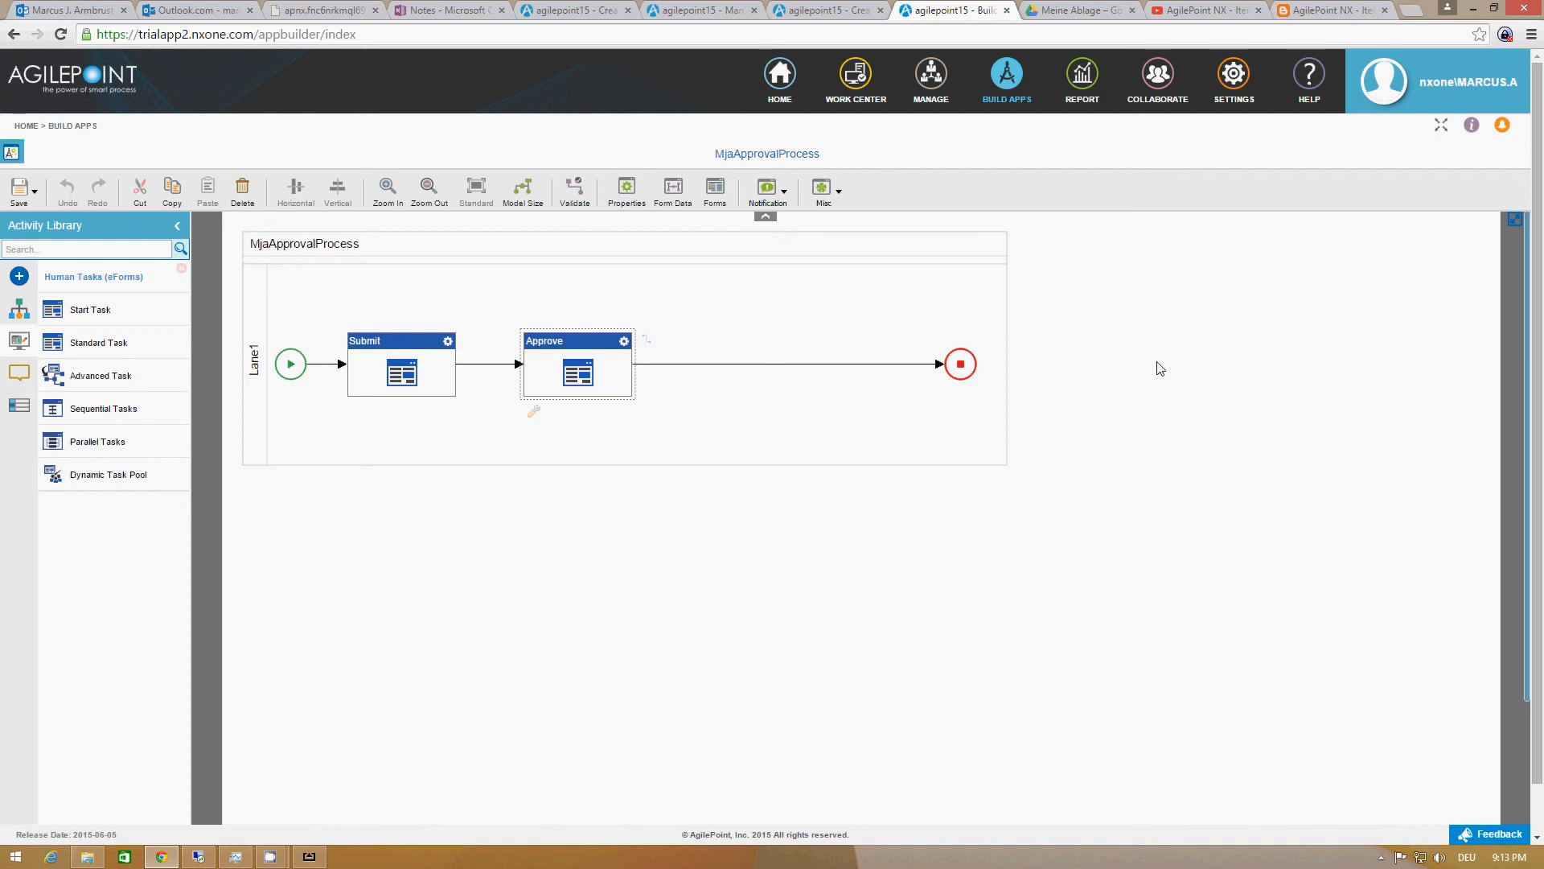
Start an MjaApprovalProcess request from the Work Center and submit its KickOff form with description "Ticket 1" and priority Prio A
{"action": "left_click", "coordinate": [581, 10]}
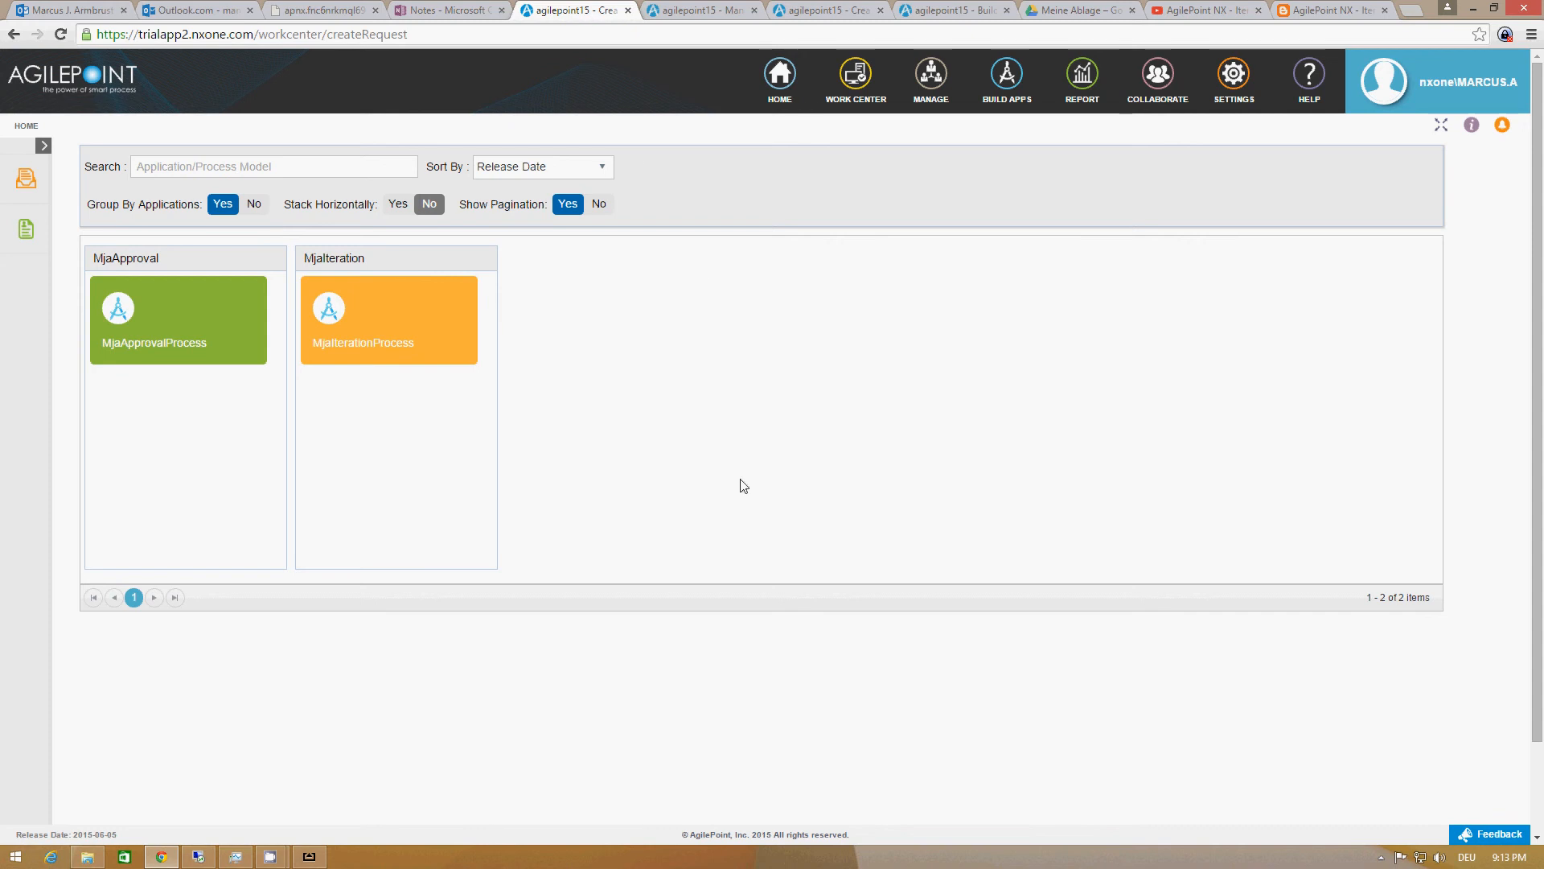
{"action": "left_click", "coordinate": [853, 80]}
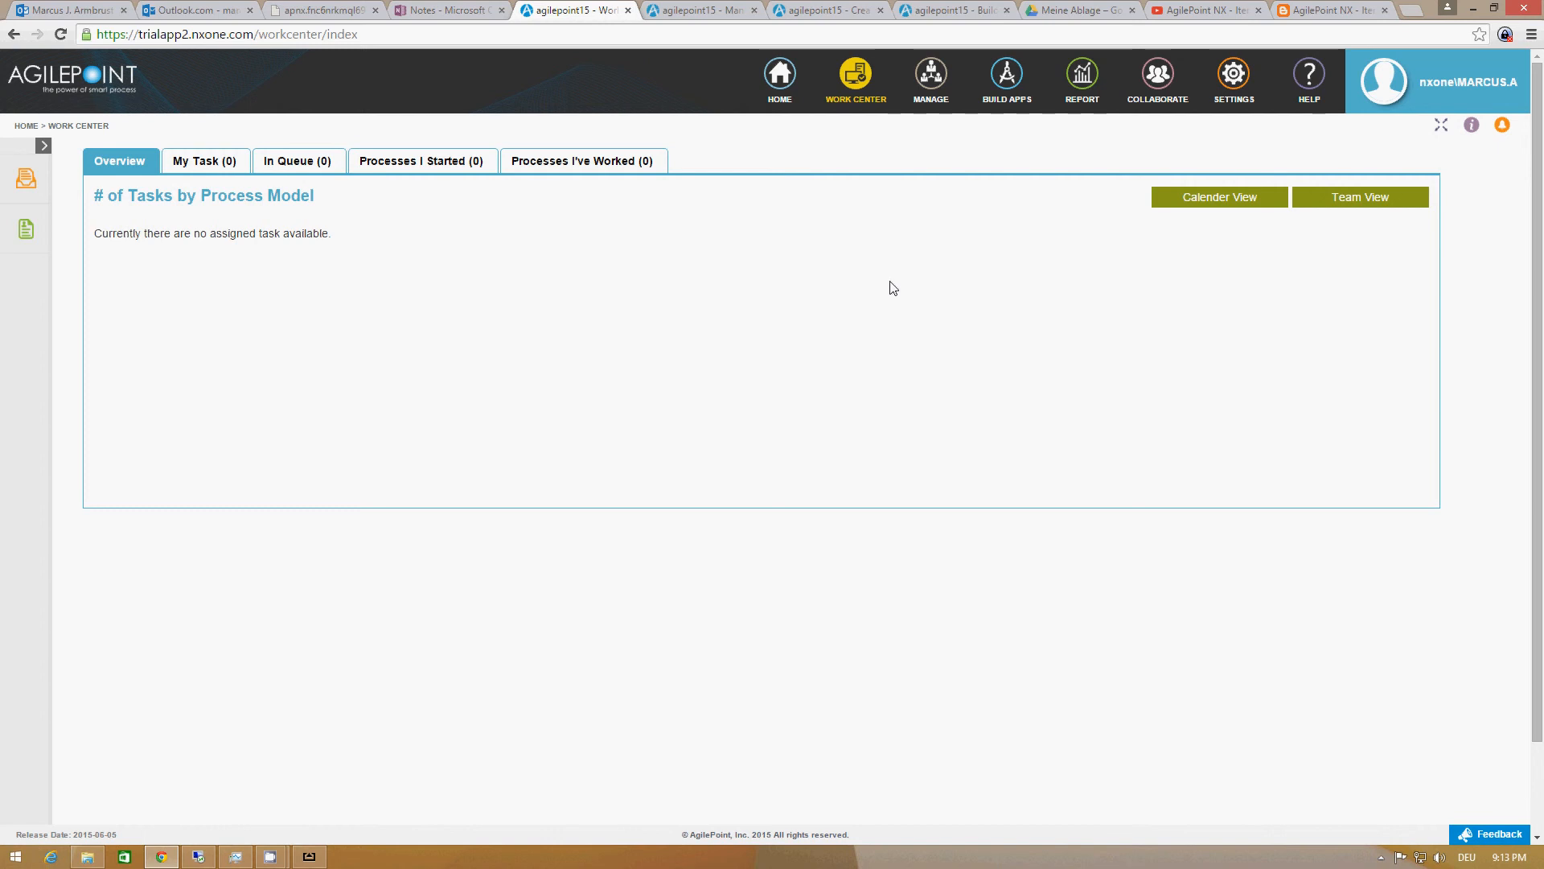
{"action": "left_click", "coordinate": [32, 238]}
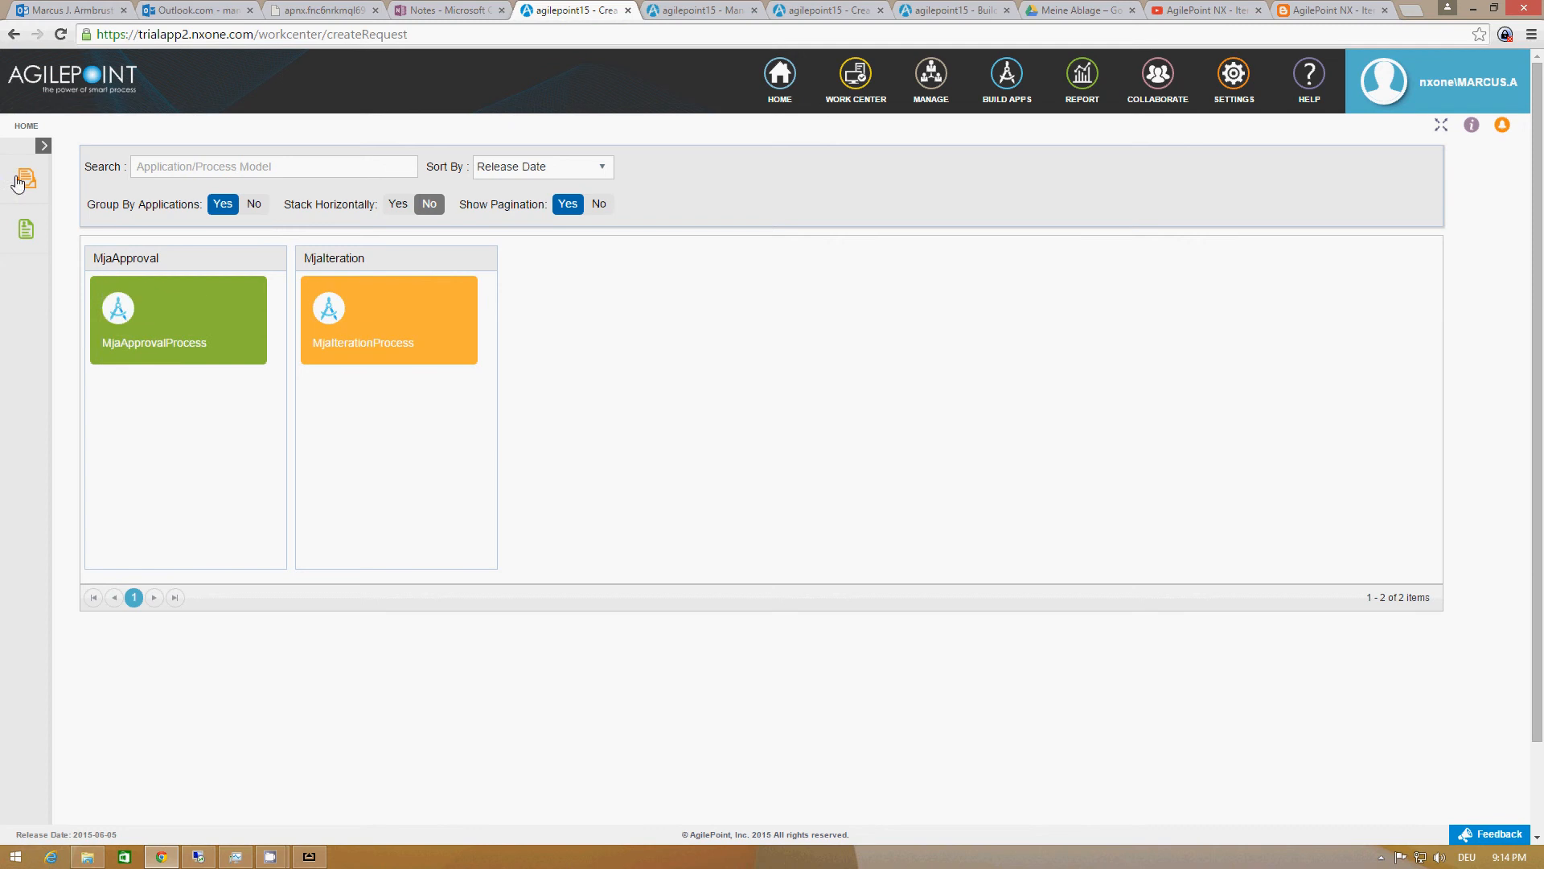
{"action": "left_click", "coordinate": [135, 319]}
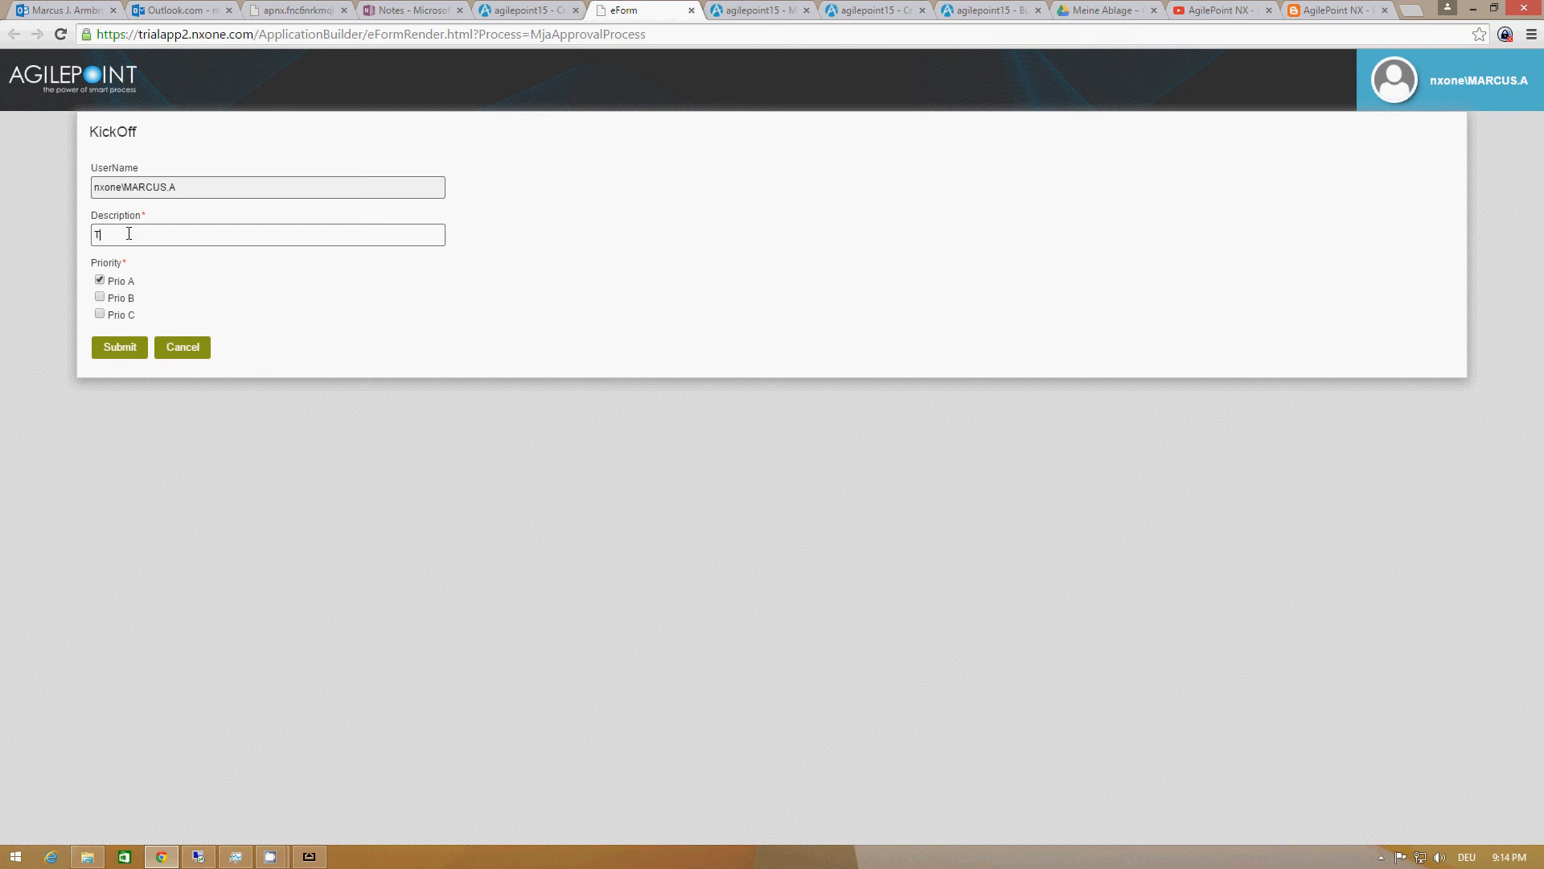
{"action": "type", "text": "cket 1"}
{"action": "left_click", "coordinate": [113, 346]}
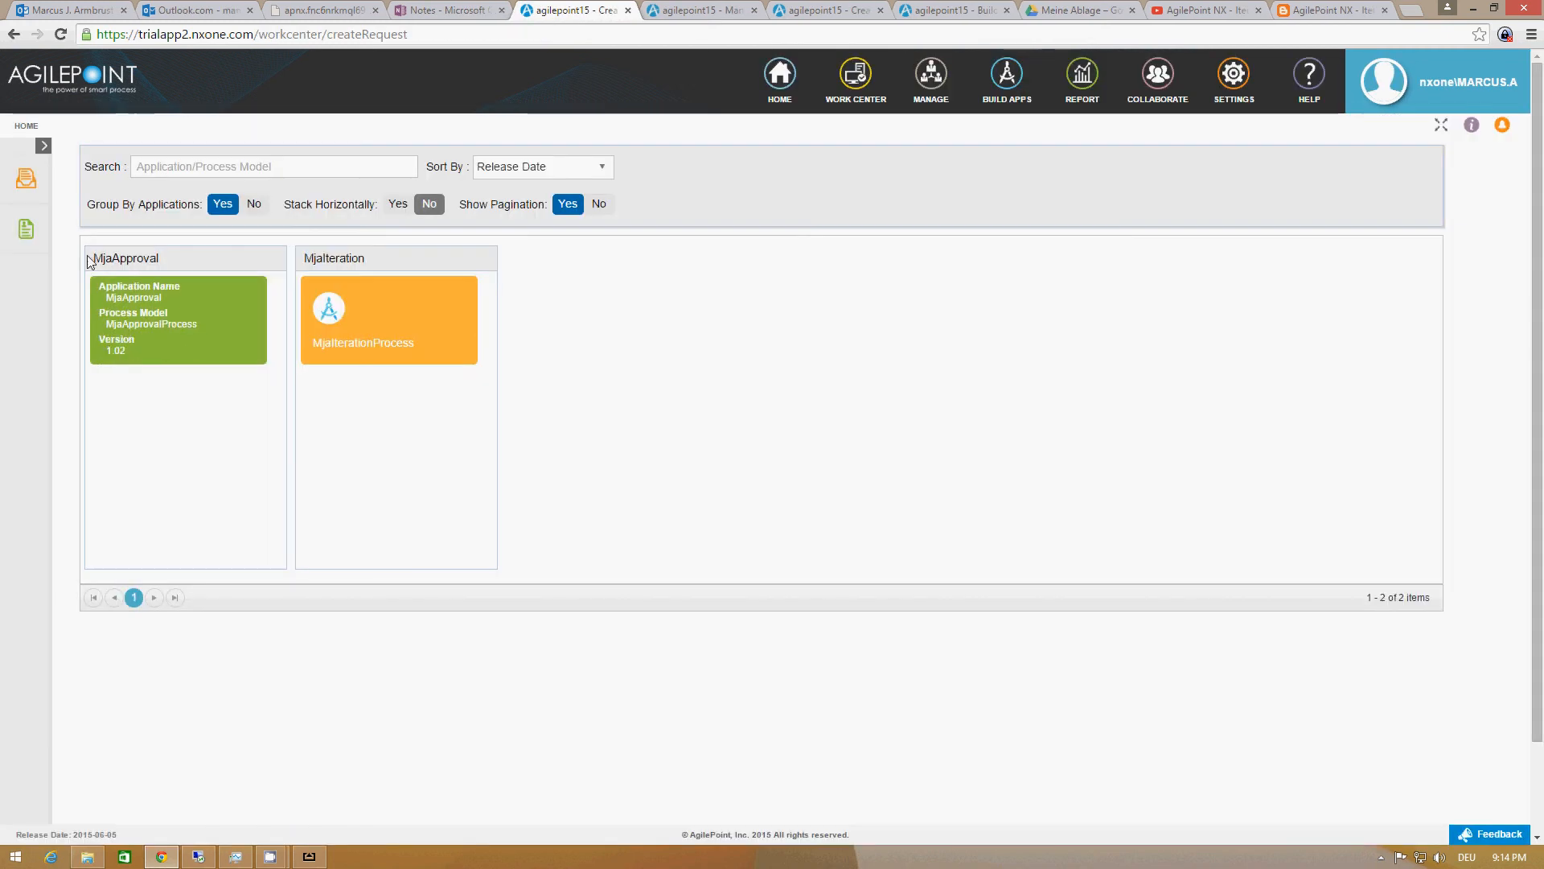
Review the Work Center's task overview, the started processes and the assigned tasks, and display the actions available for the Approve task
{"action": "left_click", "coordinate": [64, 182]}
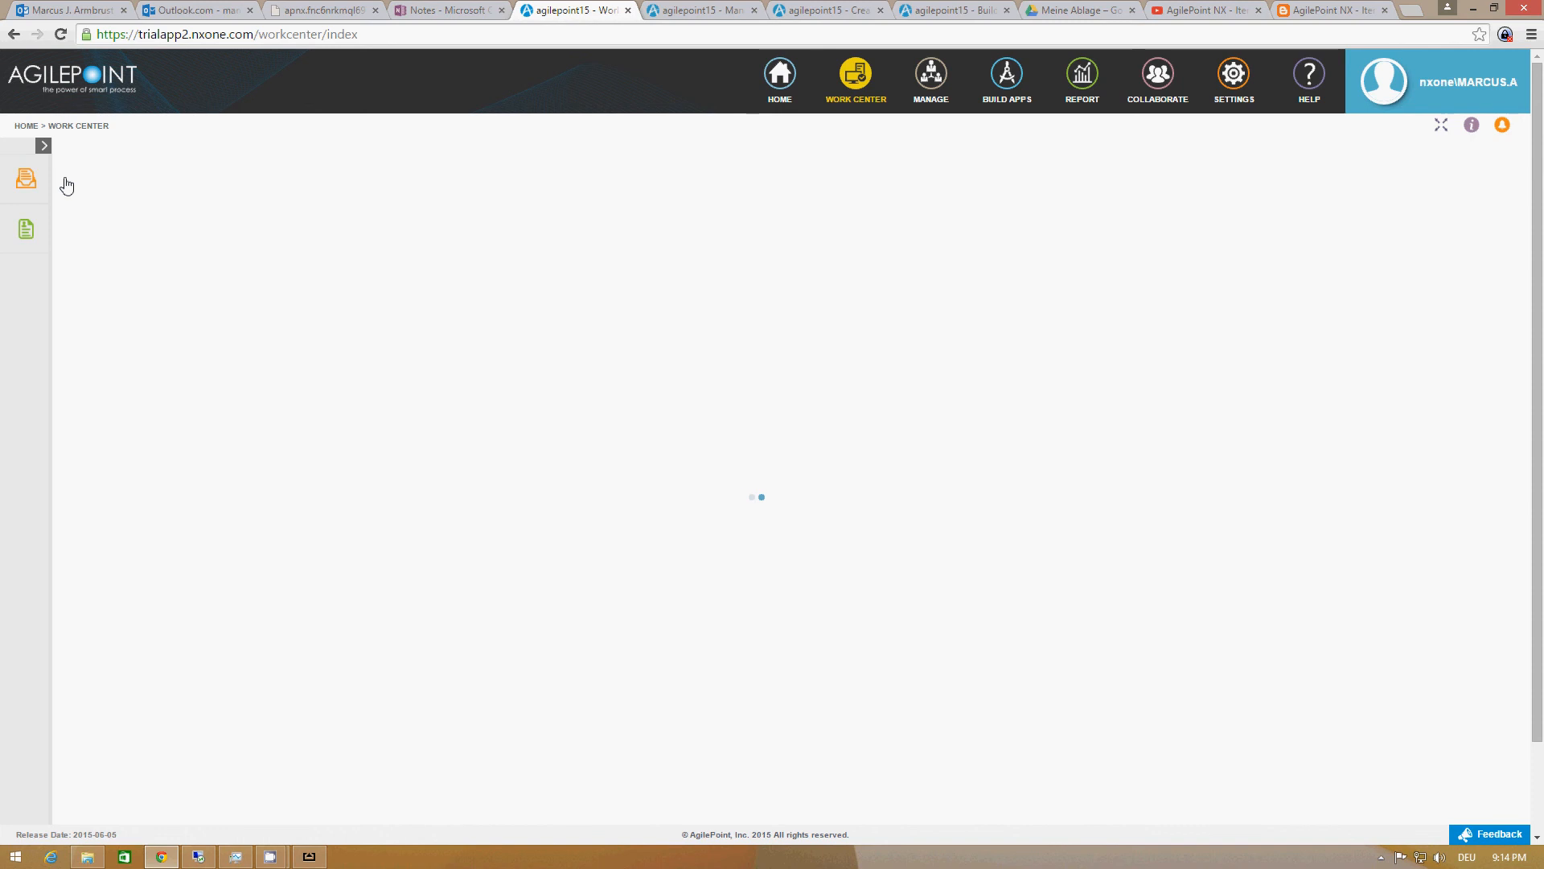
{"action": "mouse_move", "coordinate": [428, 296]}
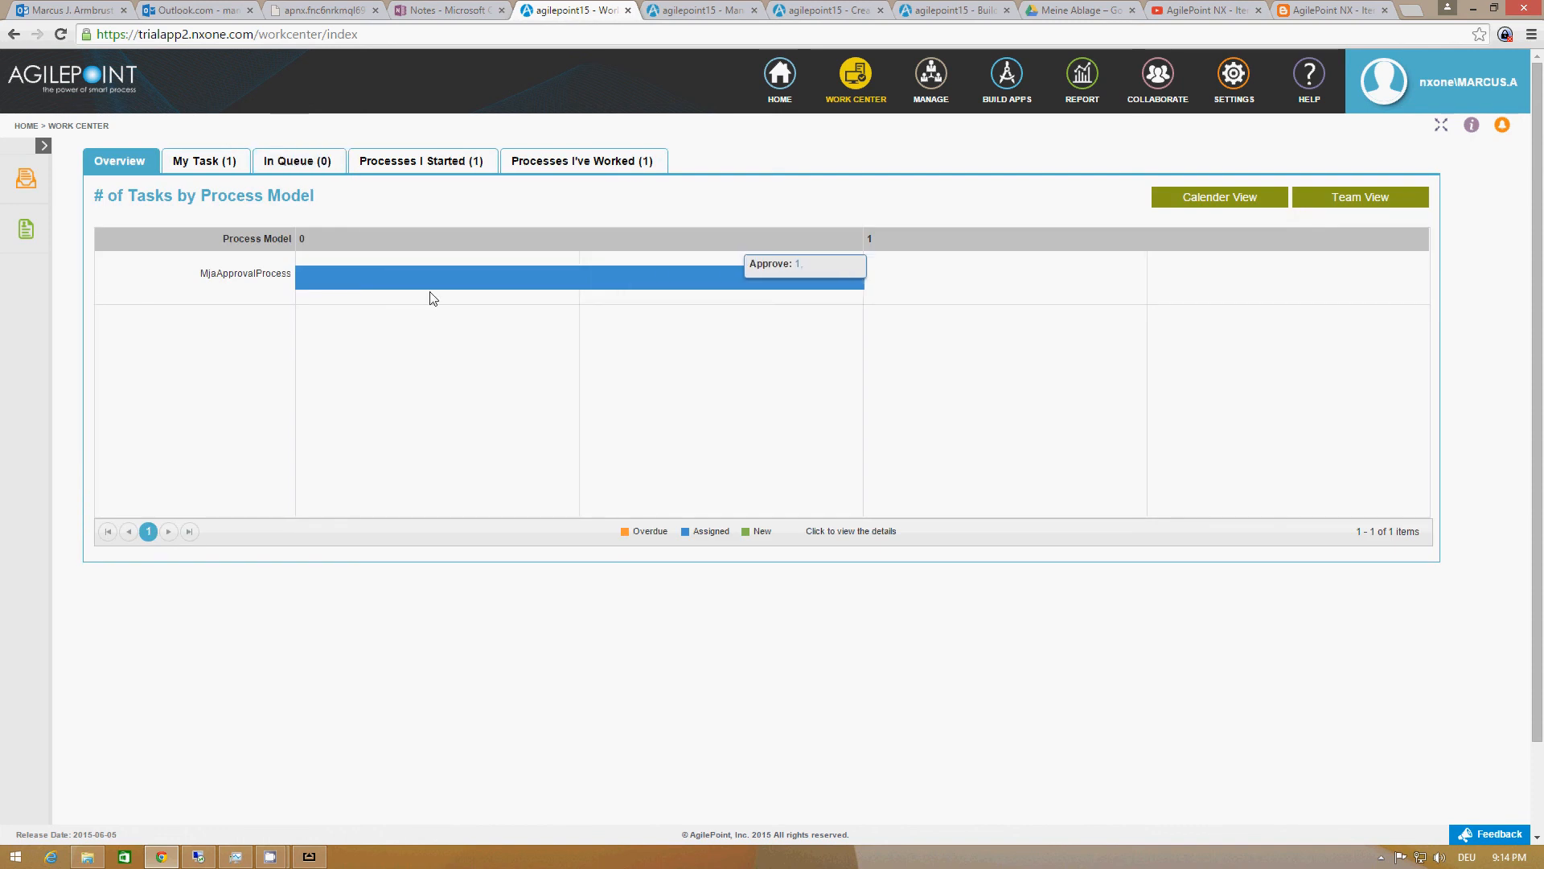
{"action": "left_click", "coordinate": [464, 171]}
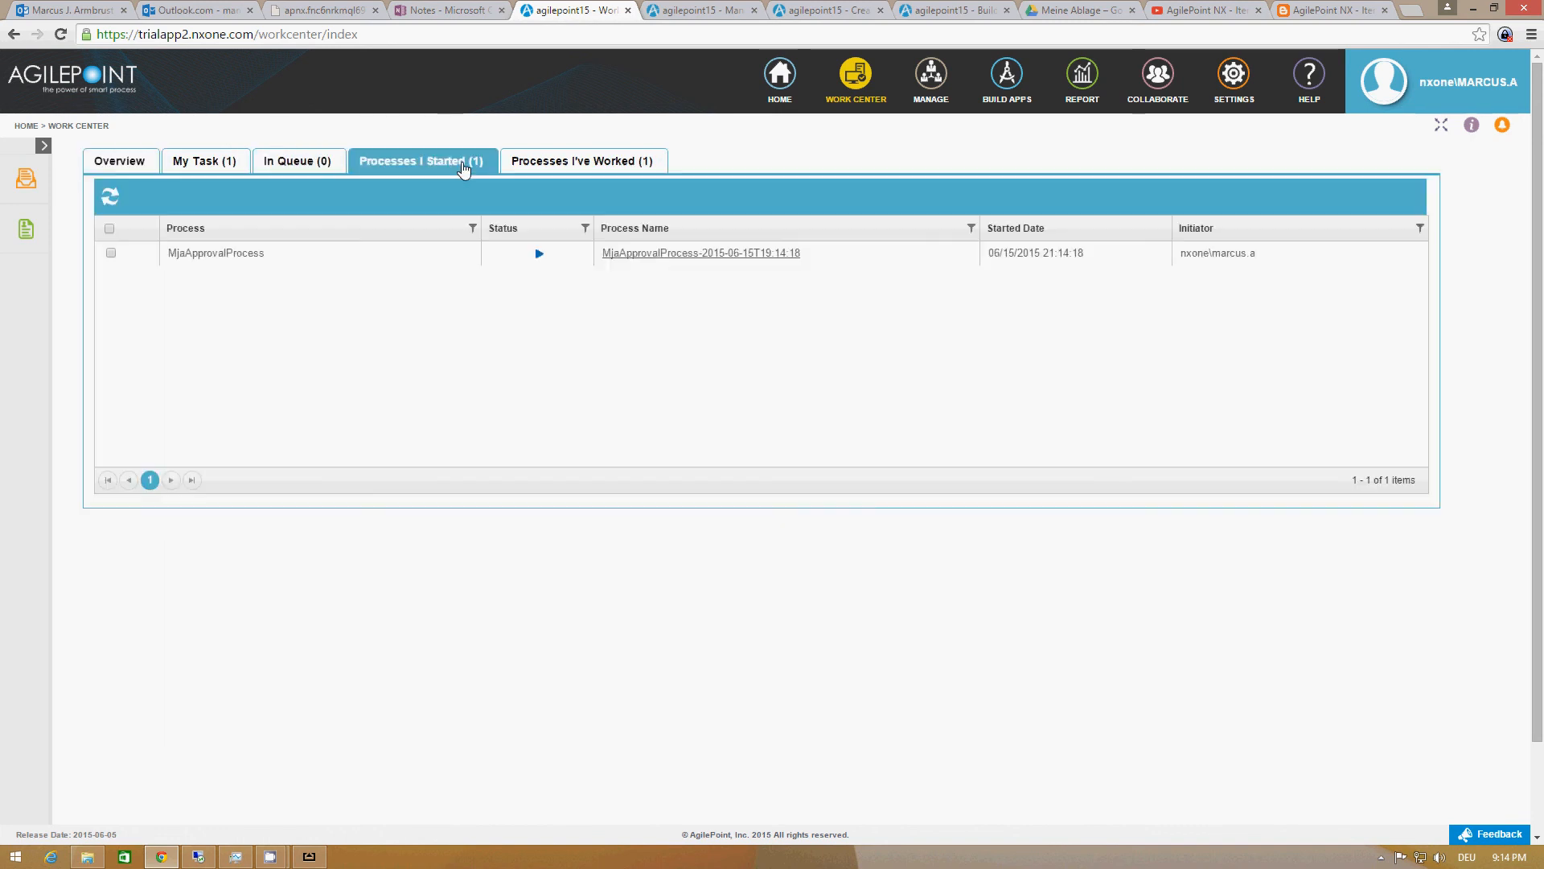
{"action": "left_click", "coordinate": [204, 161]}
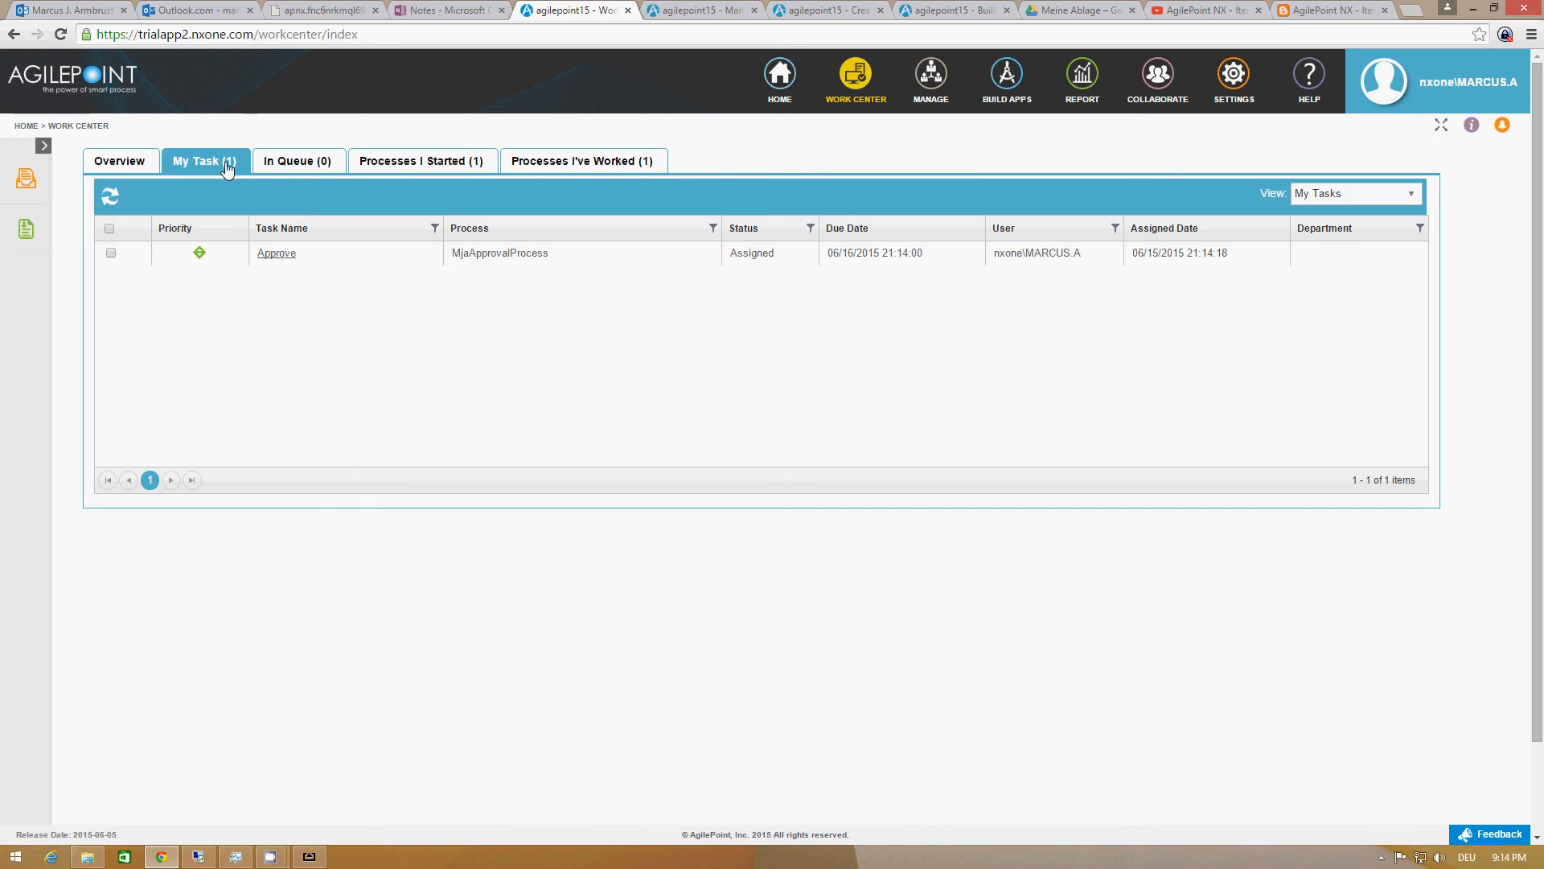
{"action": "left_click", "coordinate": [287, 262]}
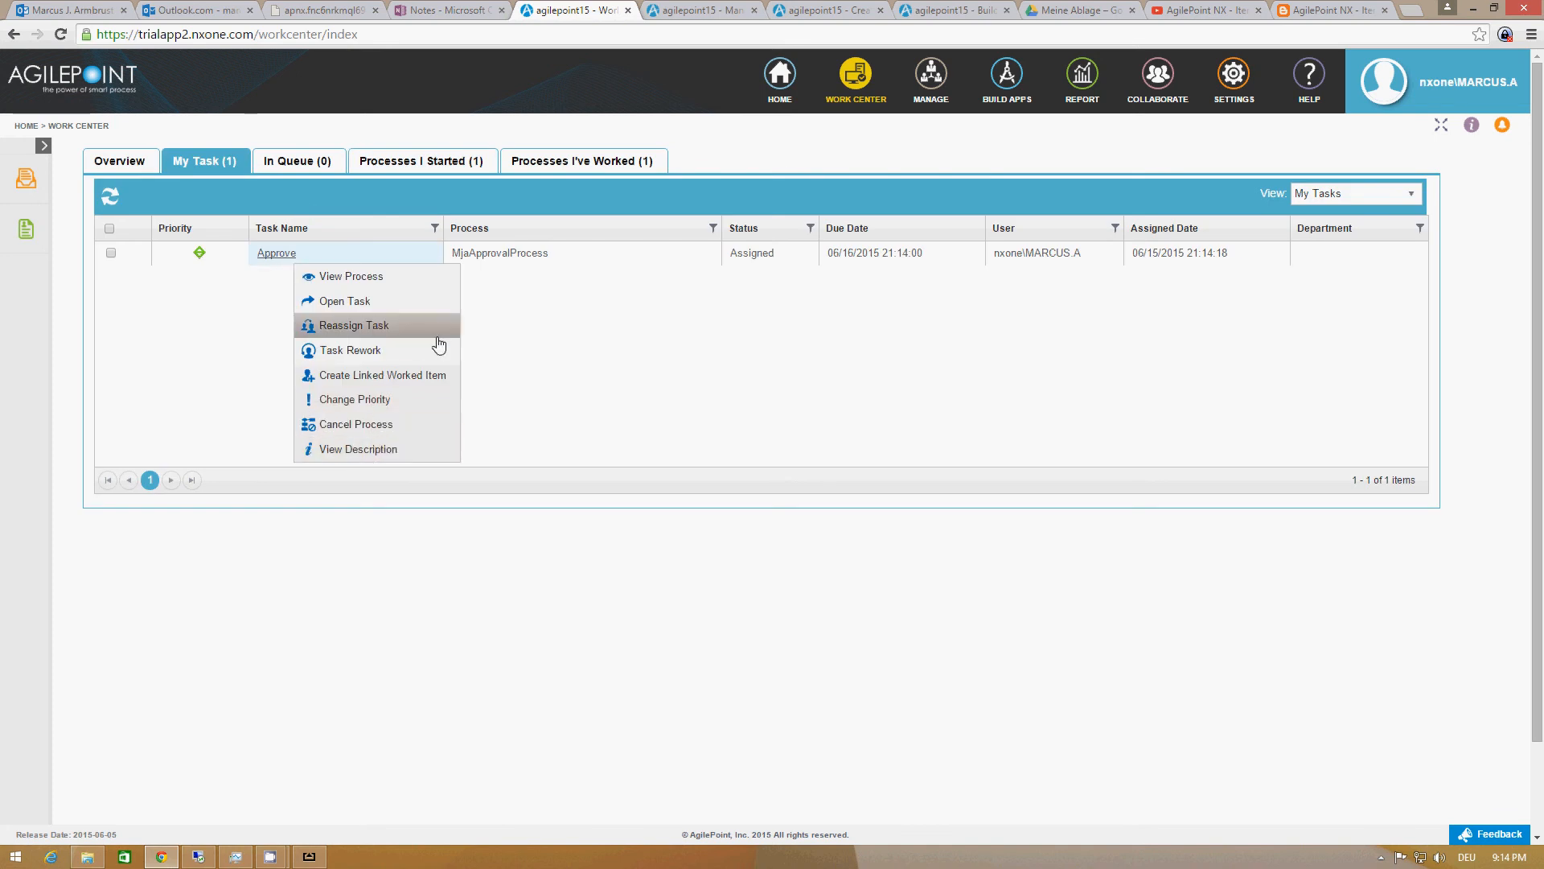
Switch to the iPad app mirrored in AirServer and submit the KickOff form with description "Ticket 2" and priority Prio A
{"action": "left_click", "coordinate": [309, 857]}
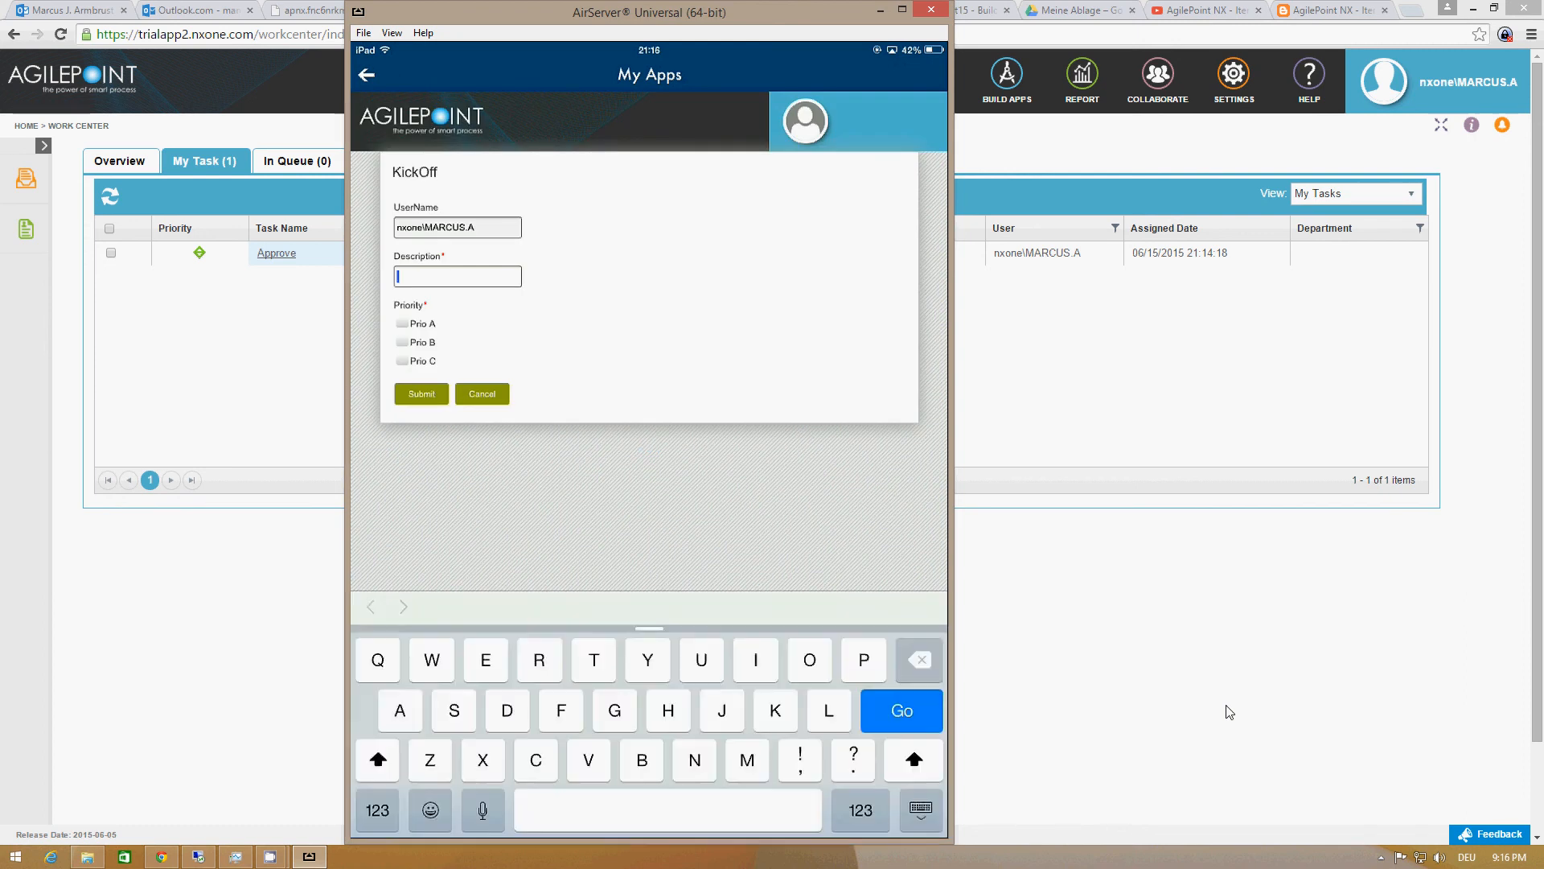
{"action": "type", "text": "Ti"}
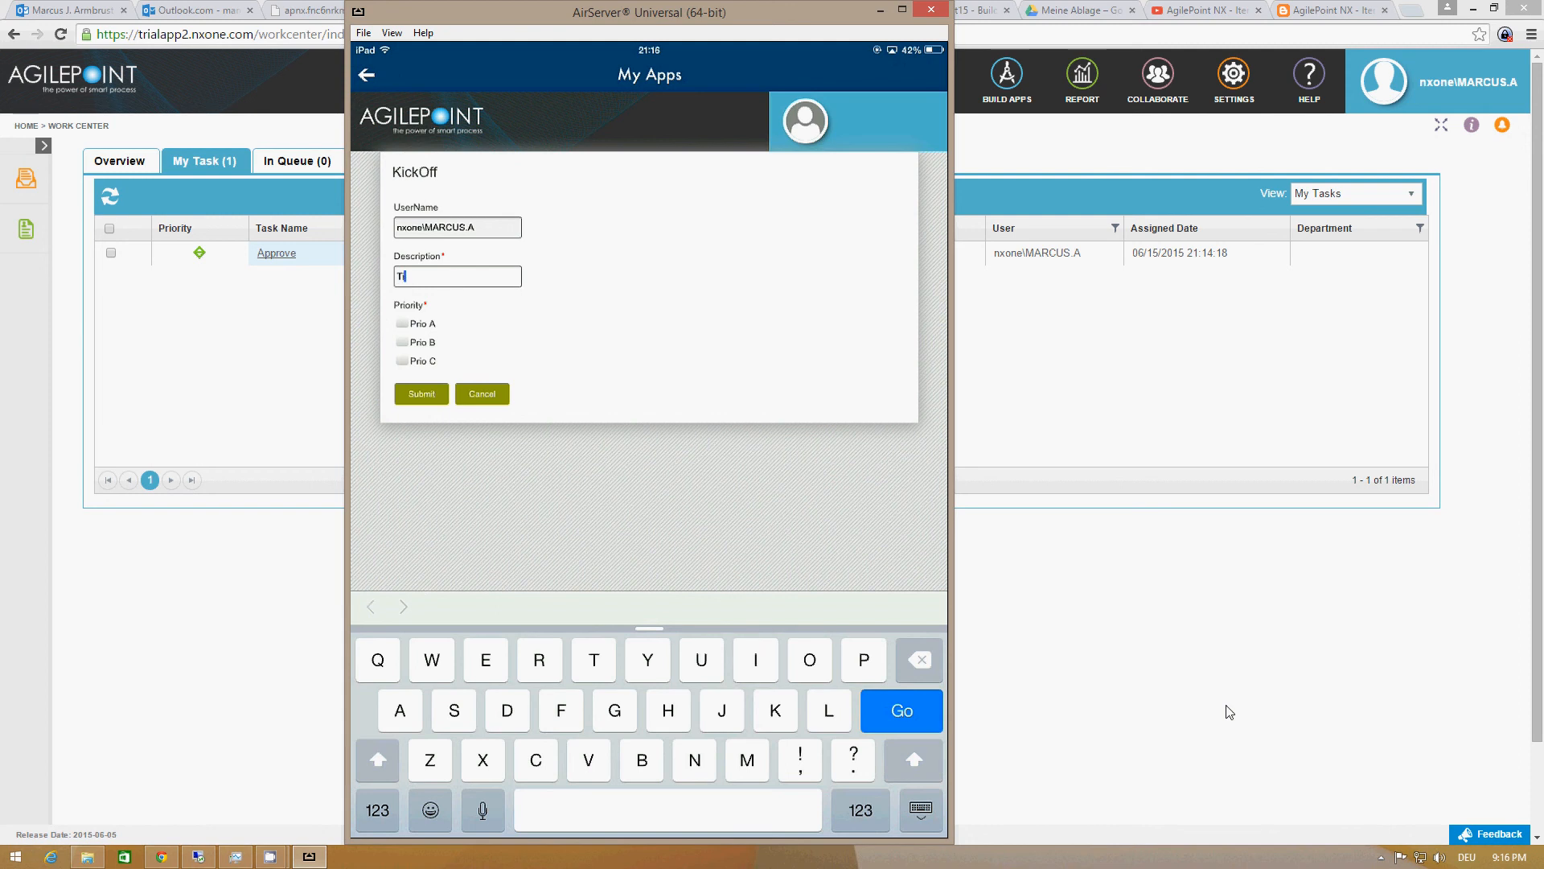
{"action": "type", "text": "cket 2"}
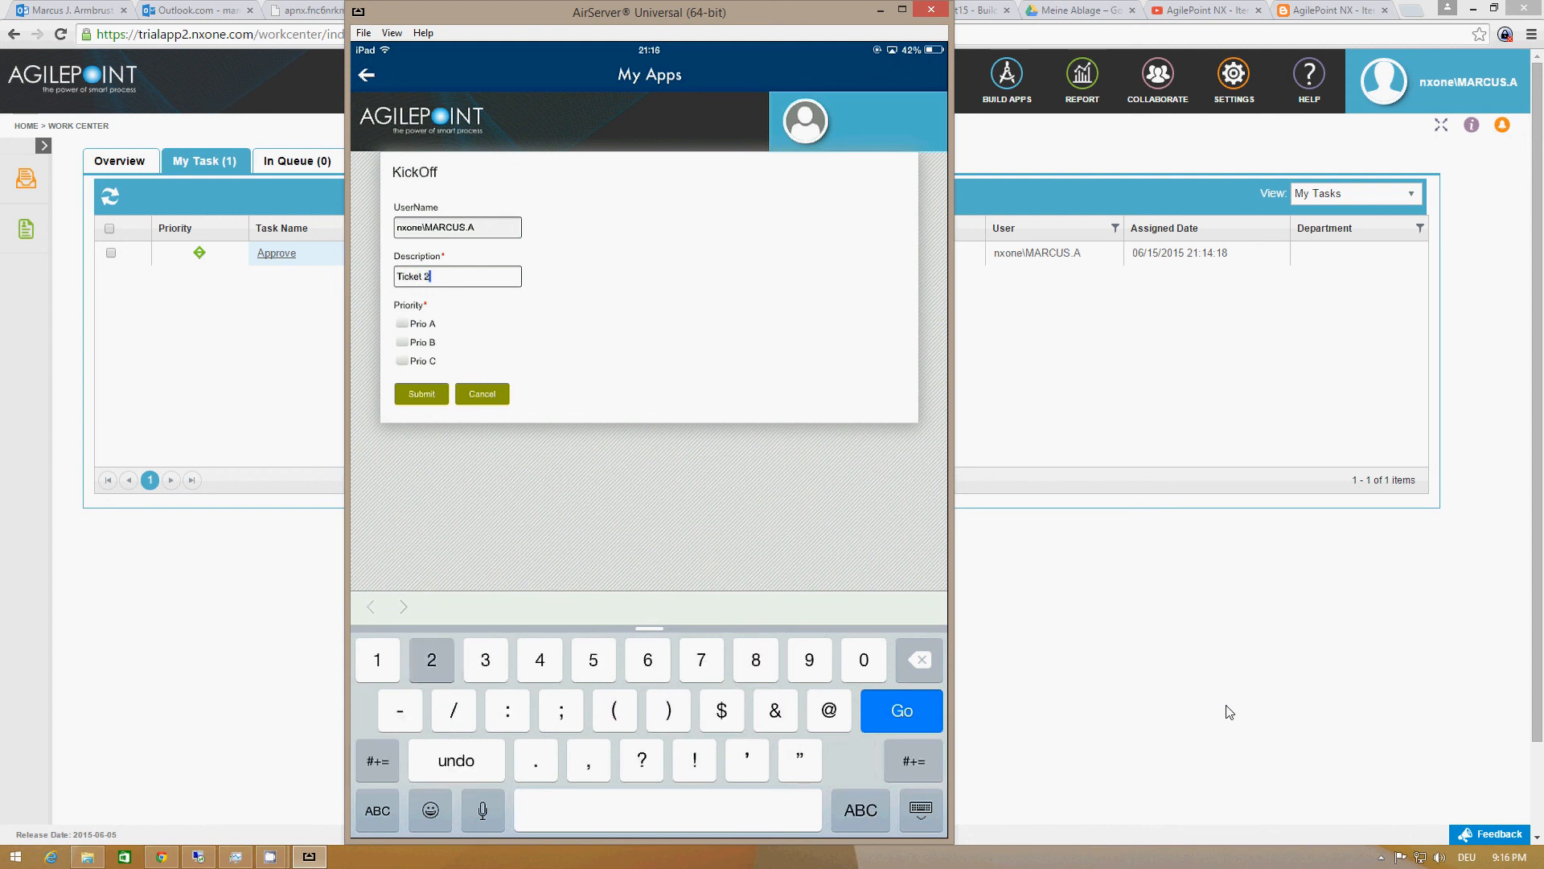
{"action": "left_click", "coordinate": [401, 323]}
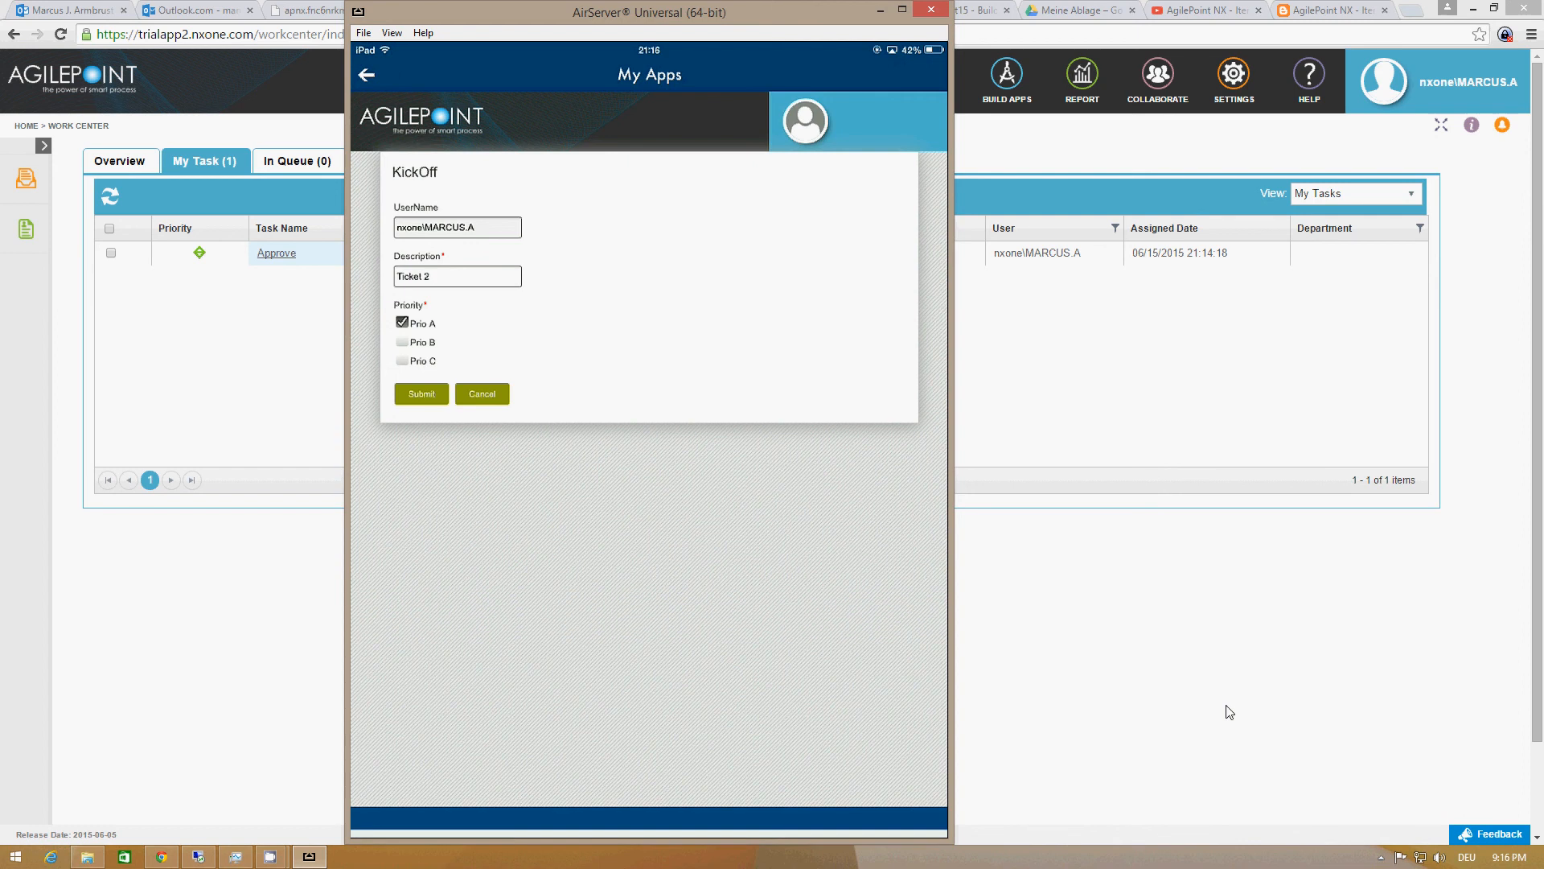
{"action": "left_click", "coordinate": [421, 394]}
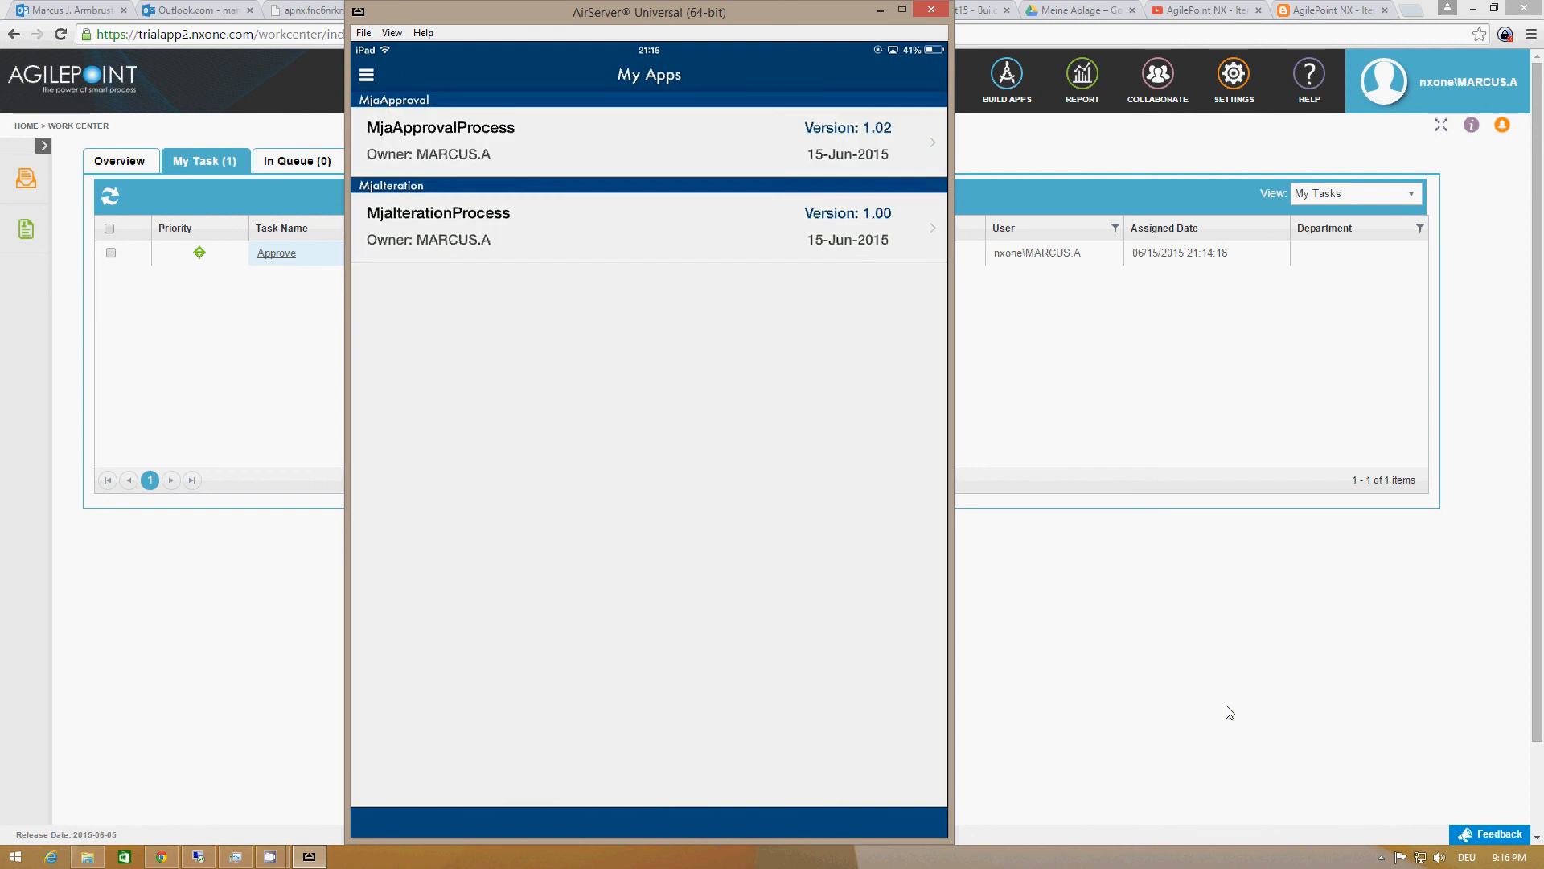
Check My Tasks in the iPad app for the Approve task, and refresh the task list in the browser's Work Center
{"action": "left_click", "coordinate": [366, 75]}
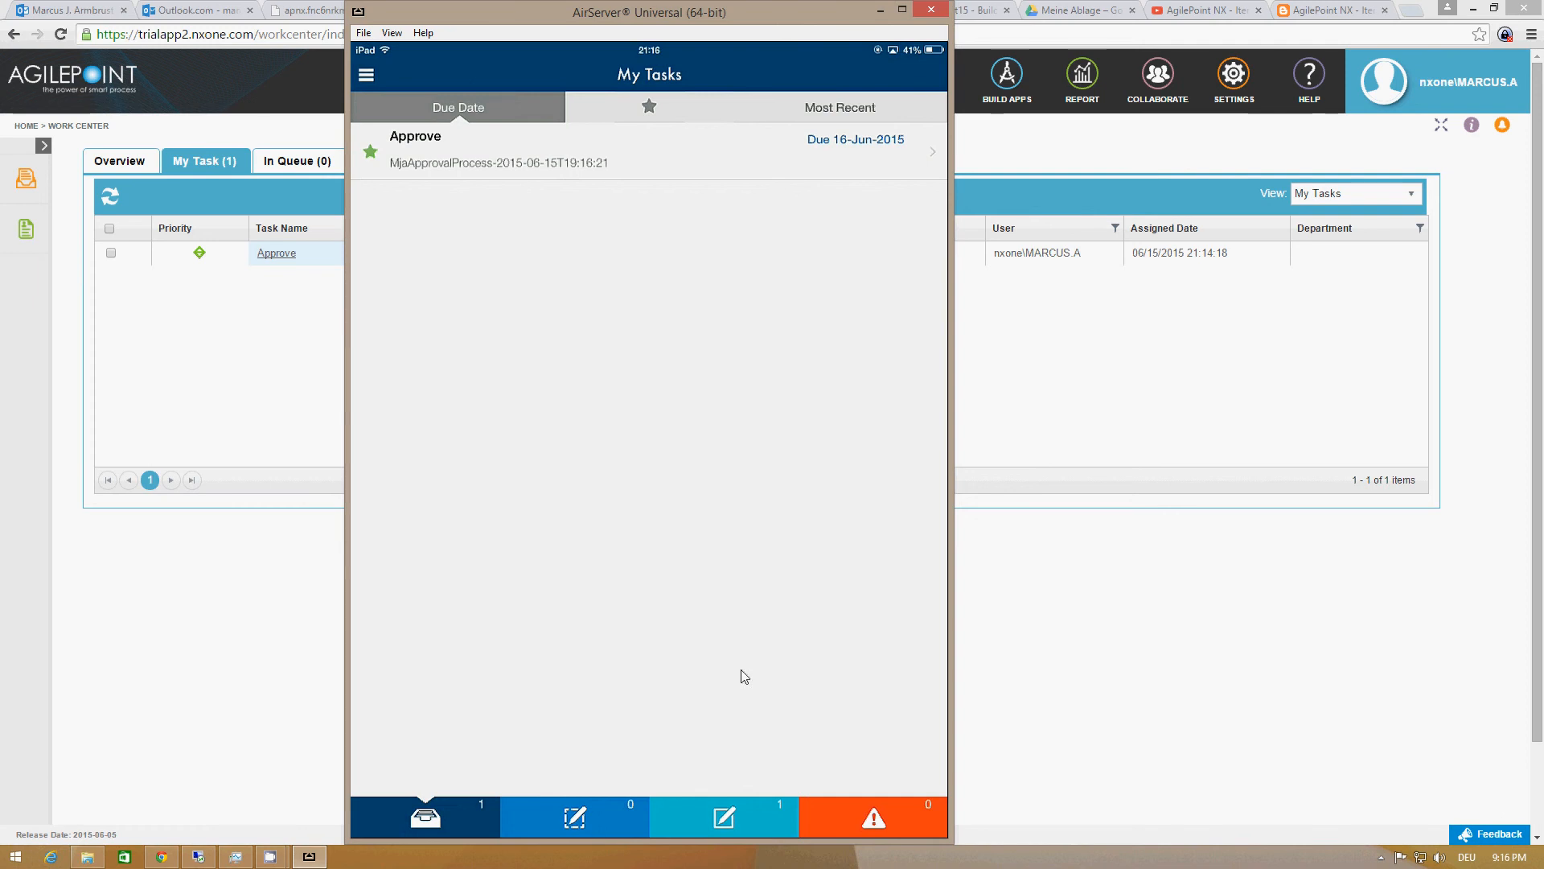
{"action": "left_click", "coordinate": [71, 260]}
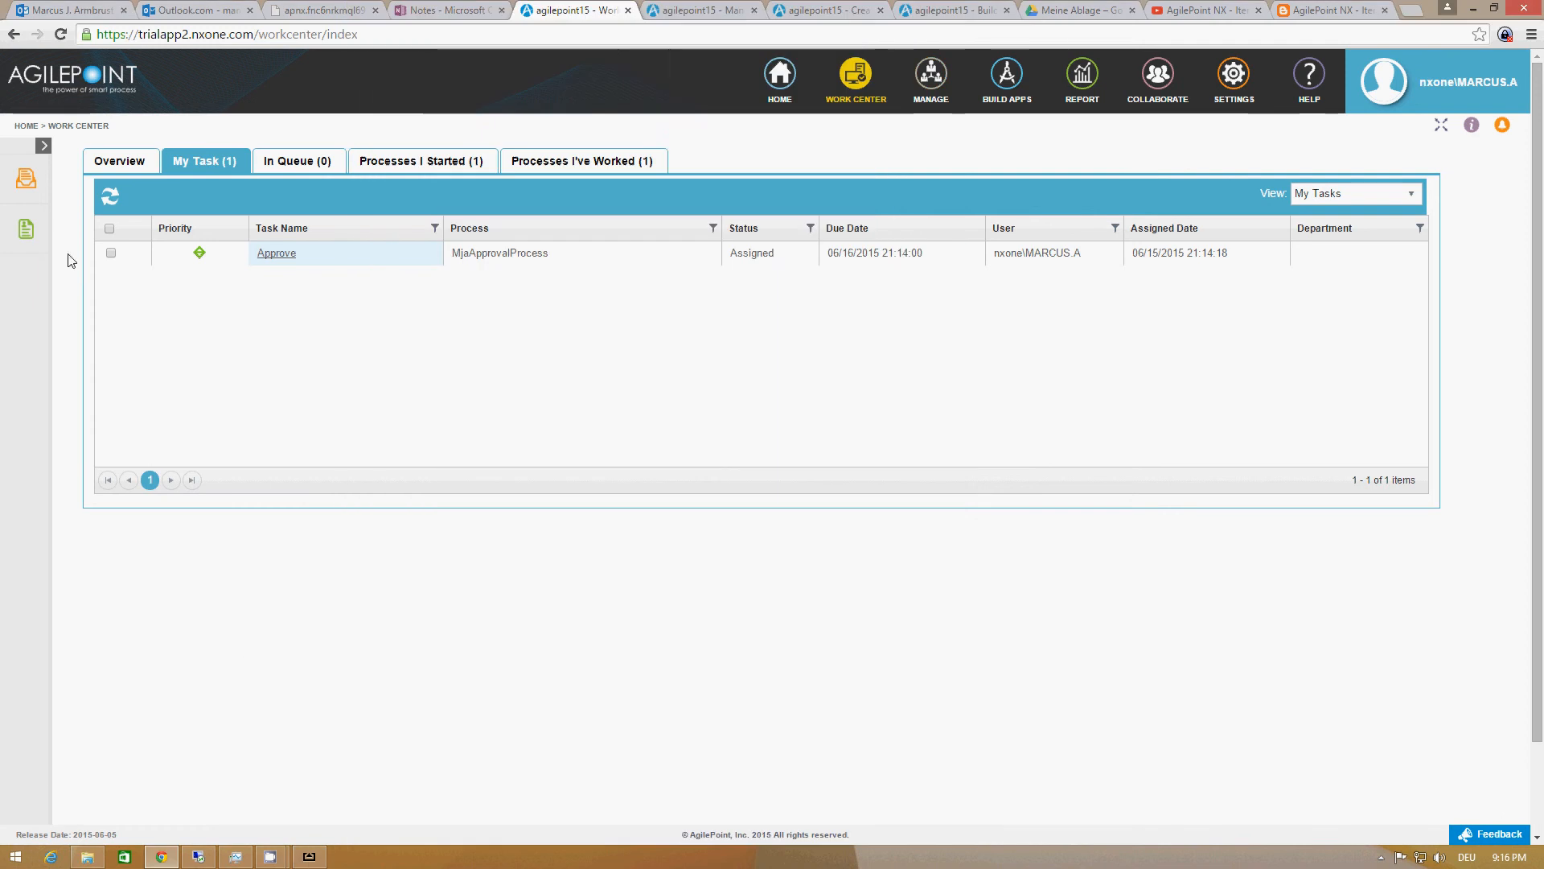
{"action": "left_click", "coordinate": [111, 201]}
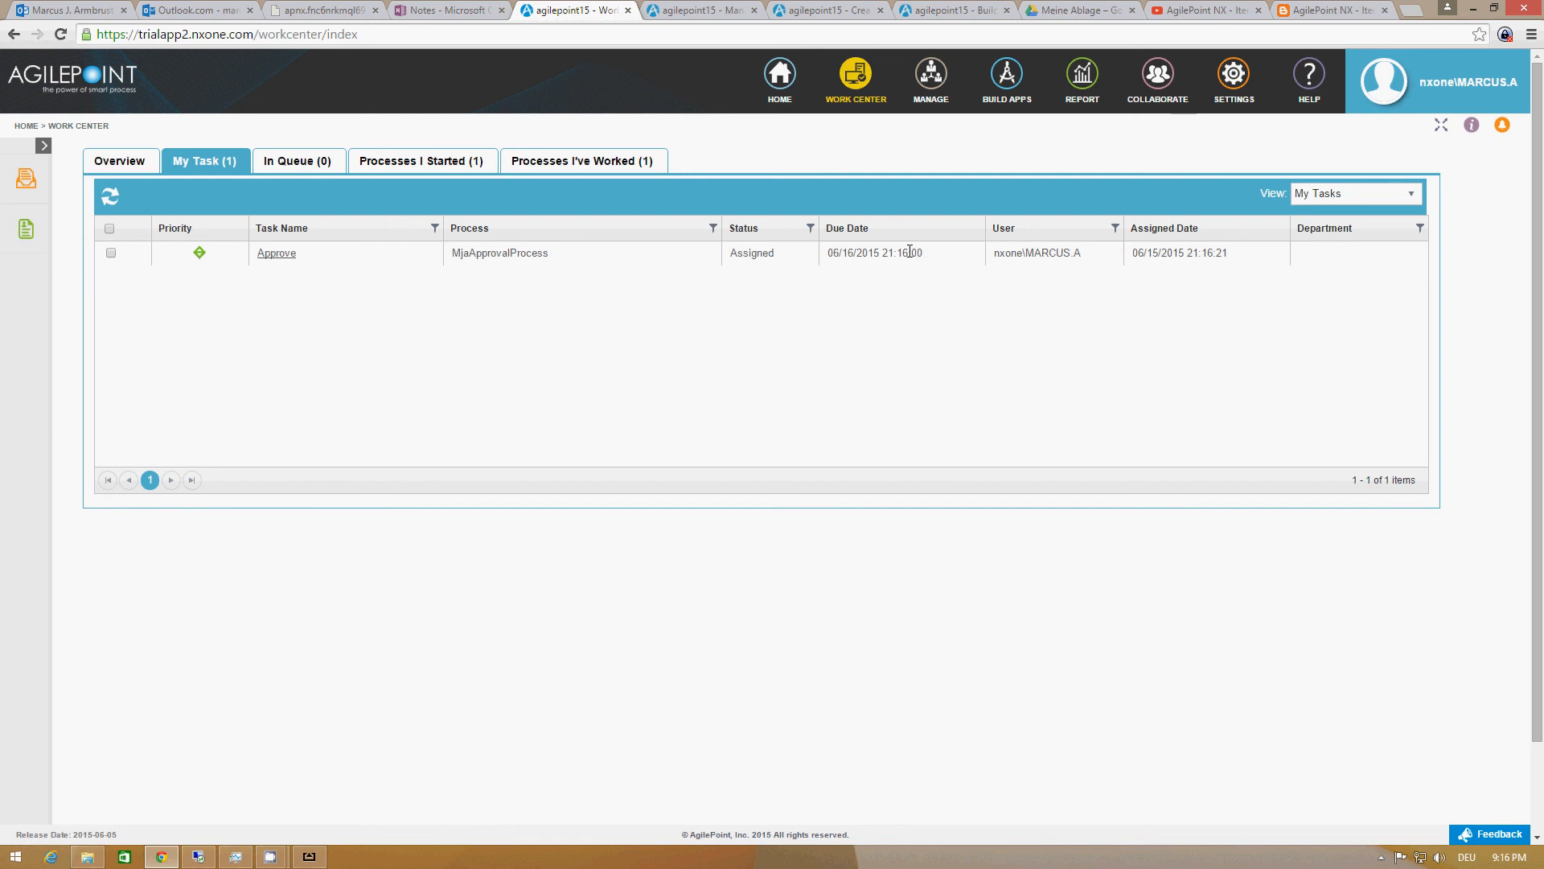
{"action": "left_click", "coordinate": [873, 253]}
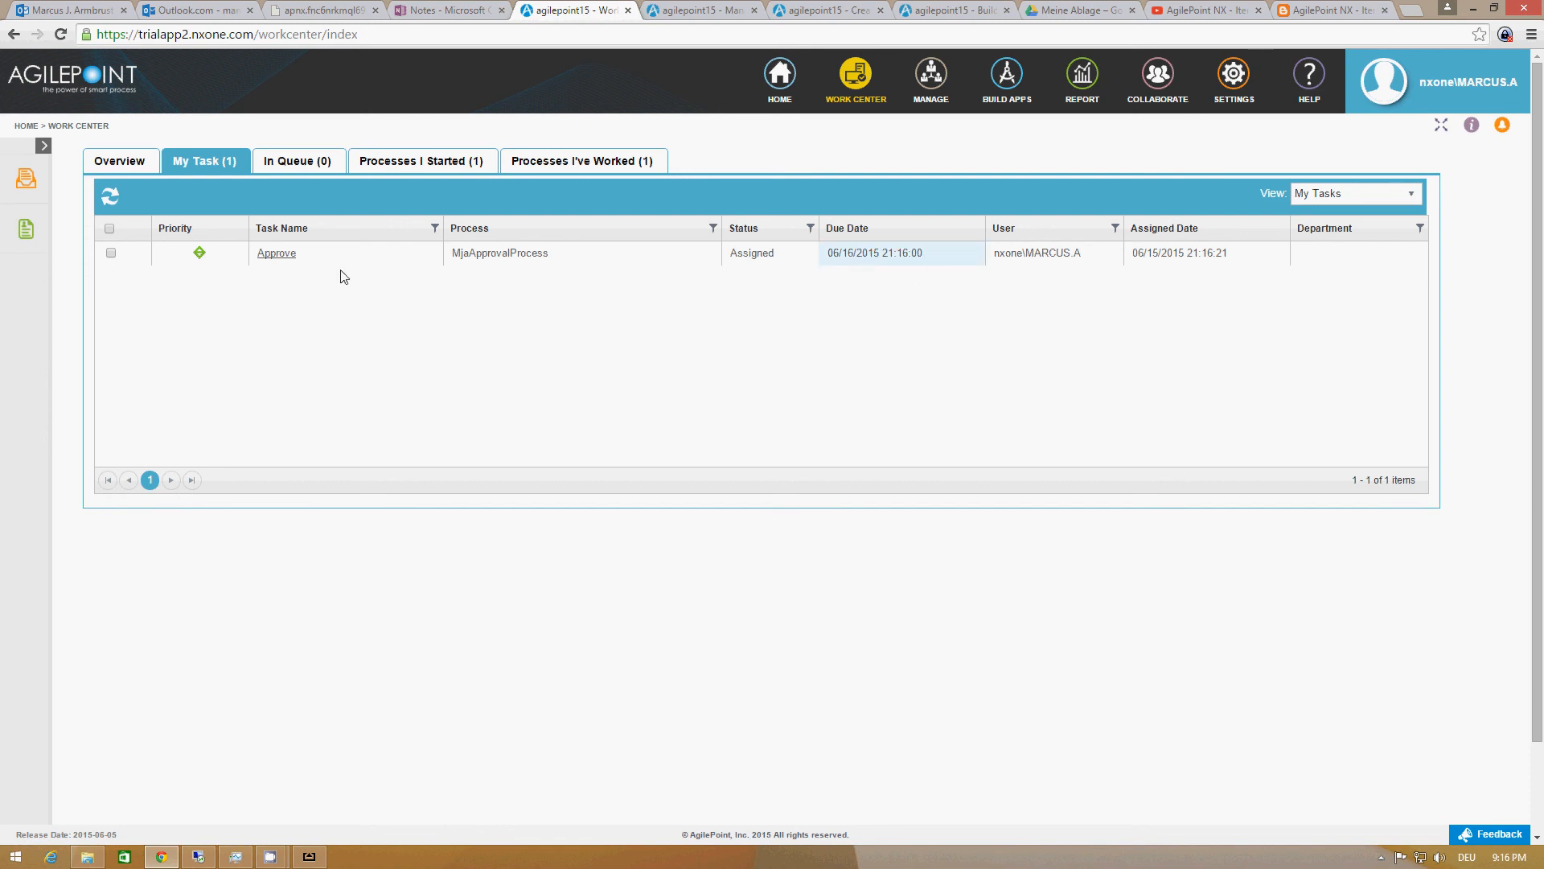
View the process diagram for the Approve task, examine the Approve activity's overview and participants, and close the process details
{"action": "left_click", "coordinate": [300, 262]}
{"action": "left_click", "coordinate": [369, 272]}
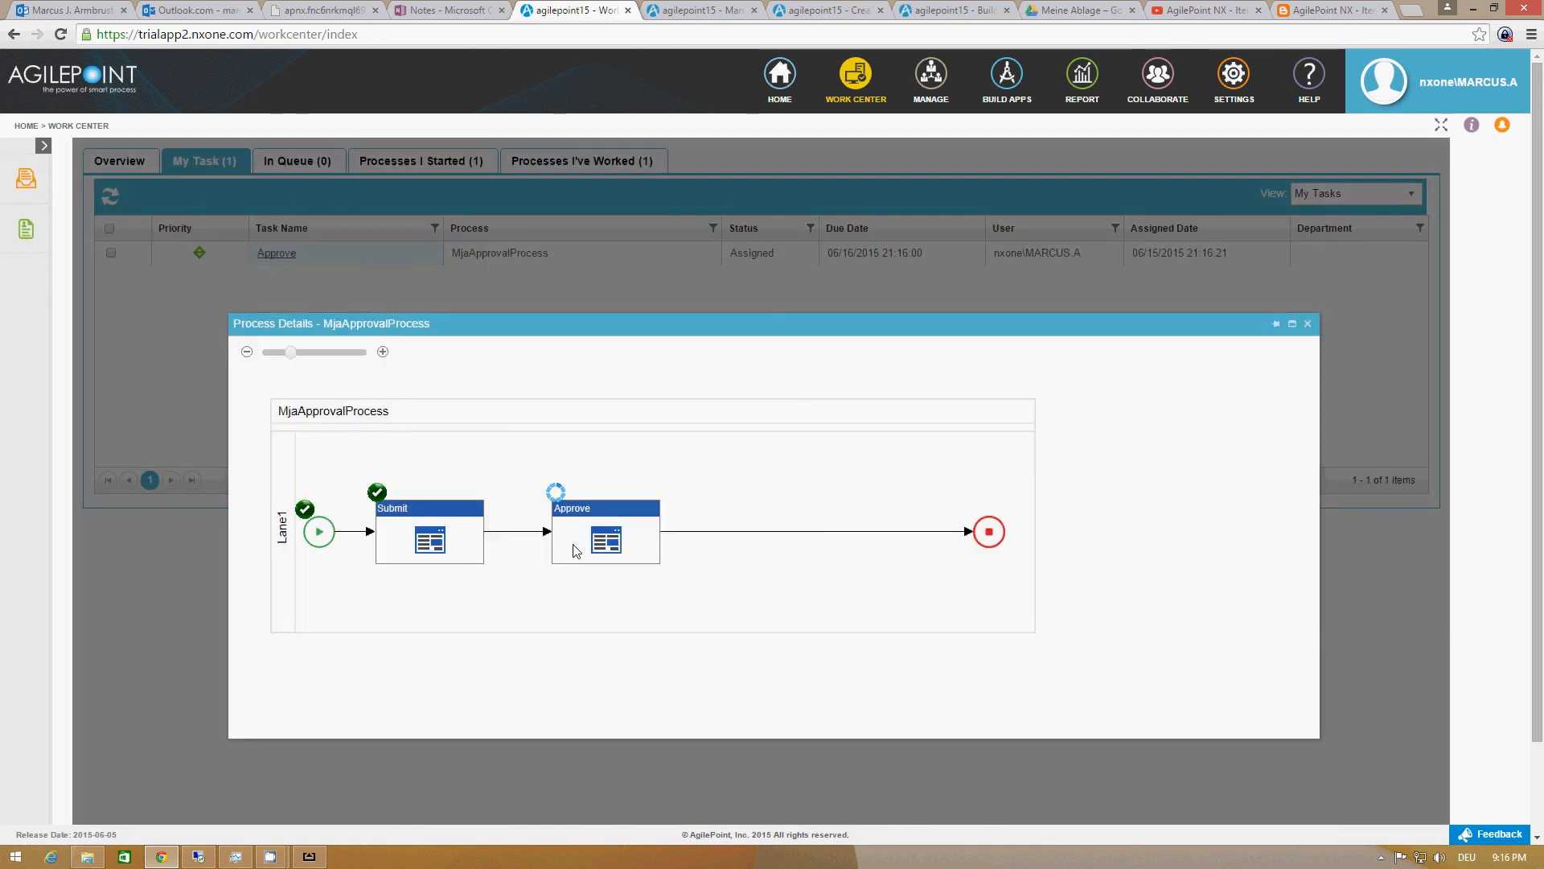
{"action": "left_click", "coordinate": [576, 552]}
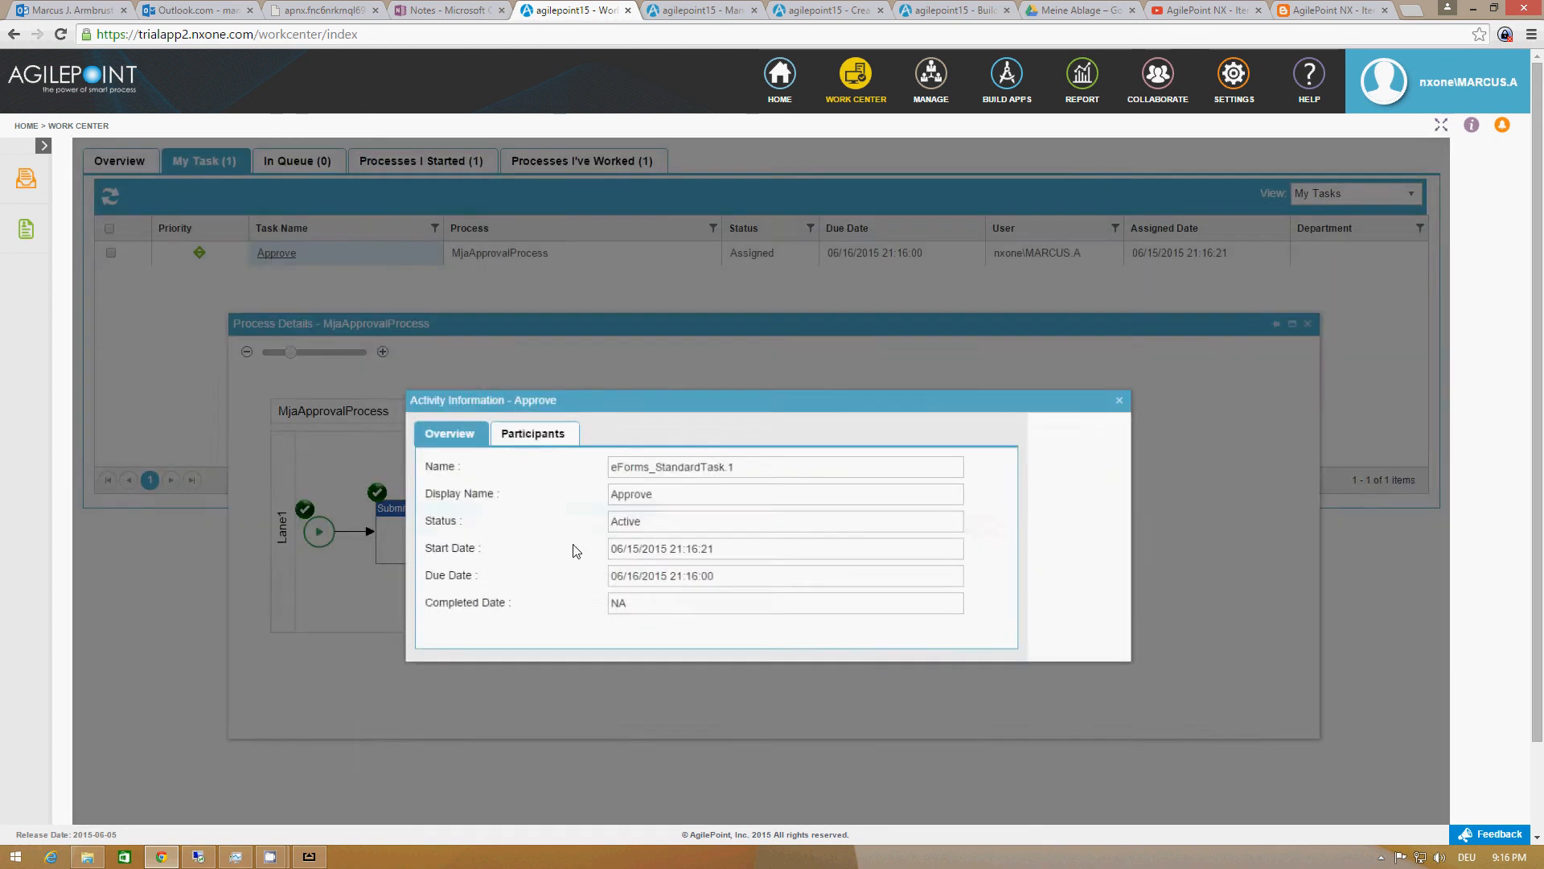
{"action": "left_click", "coordinate": [553, 431]}
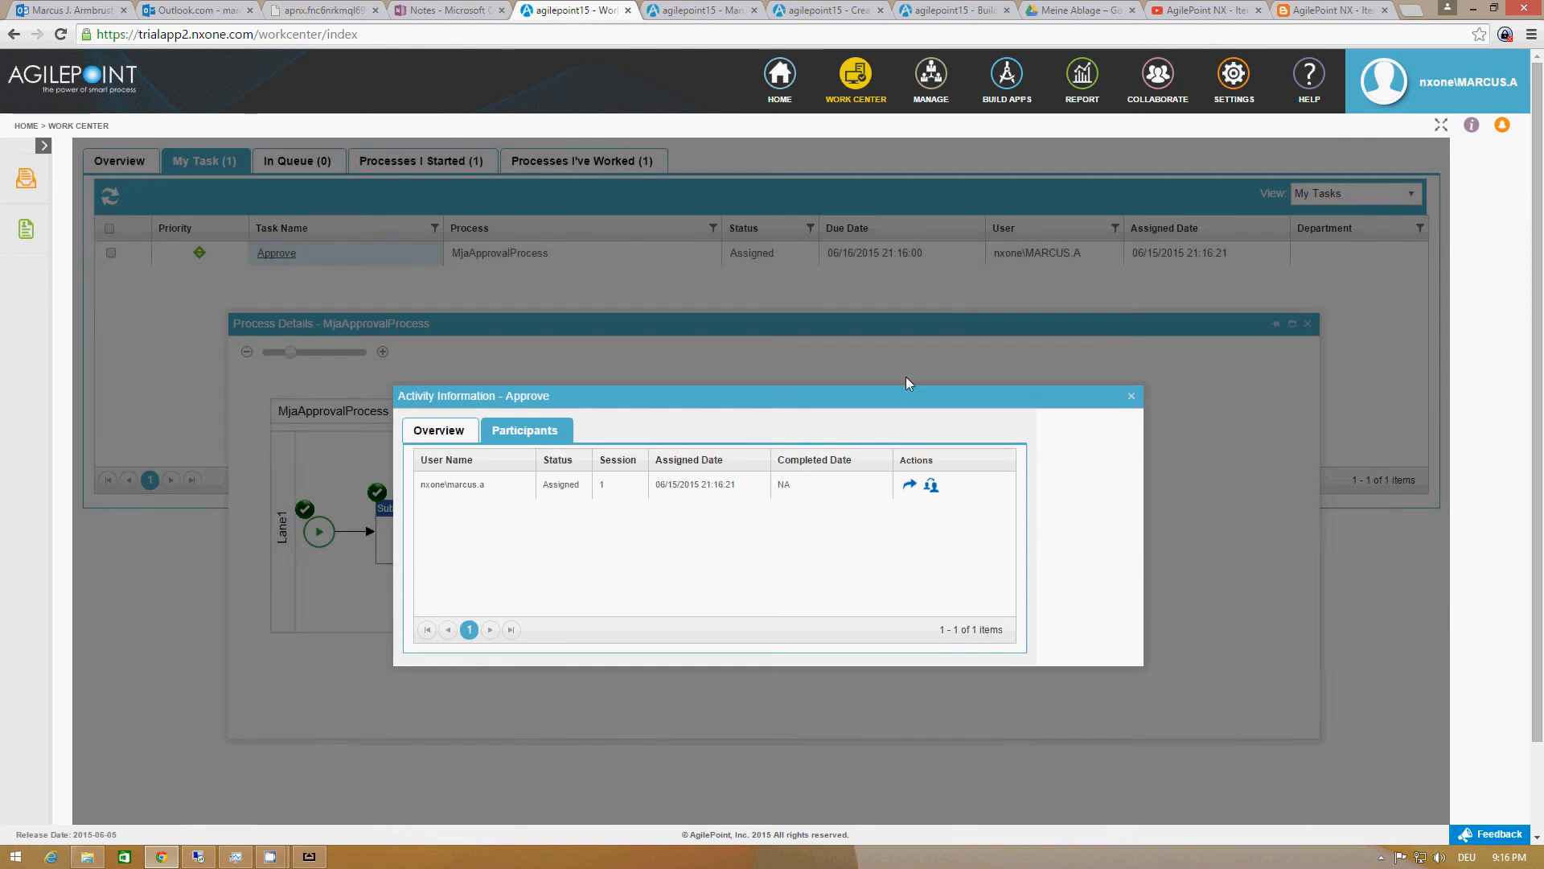
{"action": "left_click", "coordinate": [1131, 397]}
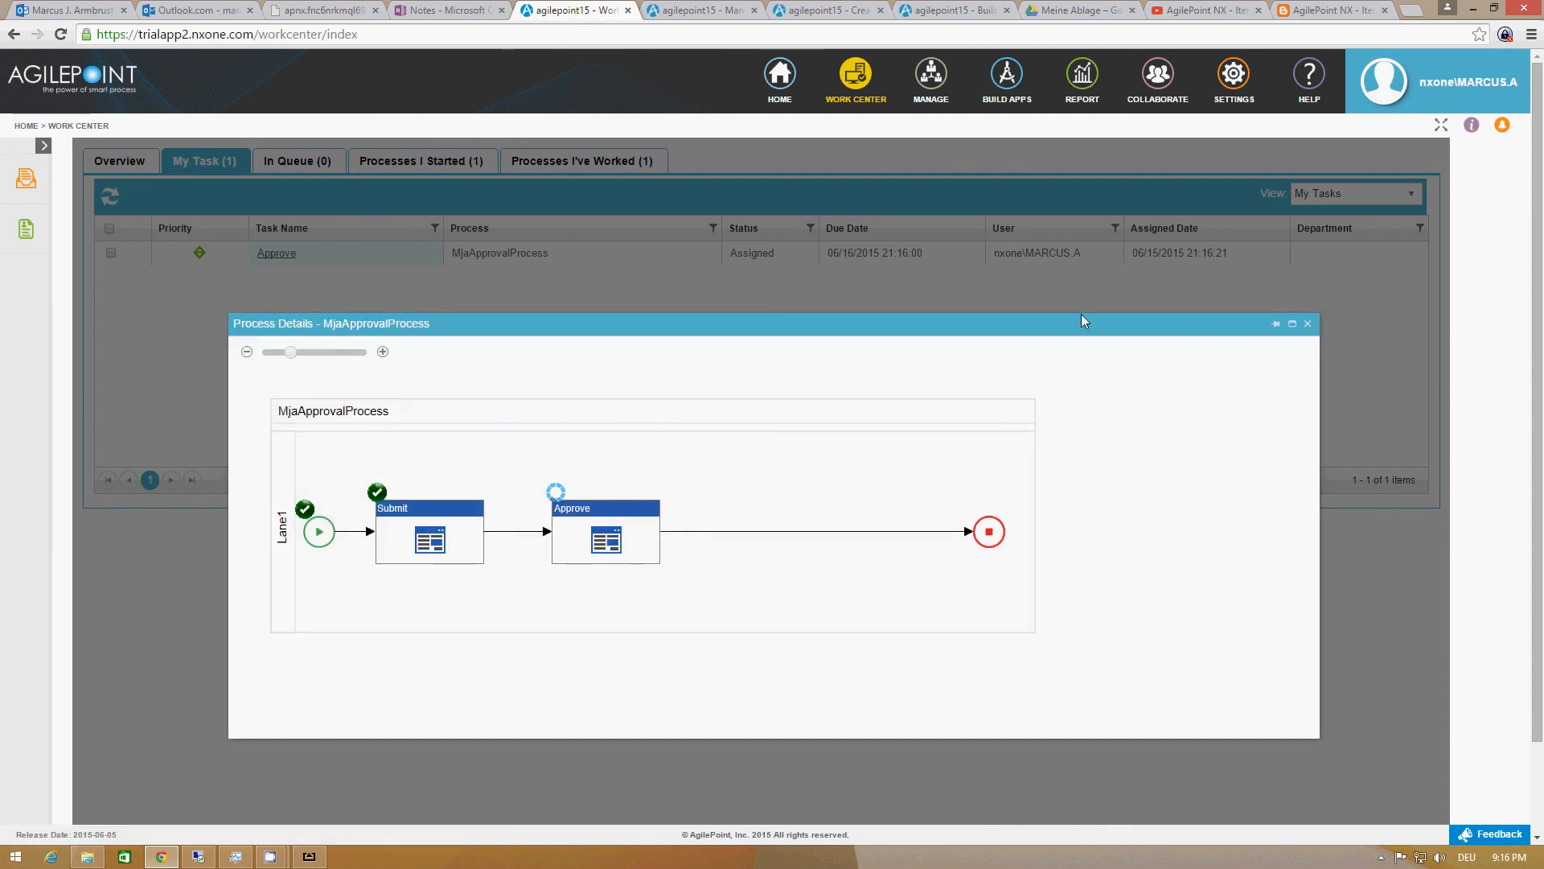
{"action": "left_click", "coordinate": [1308, 323]}
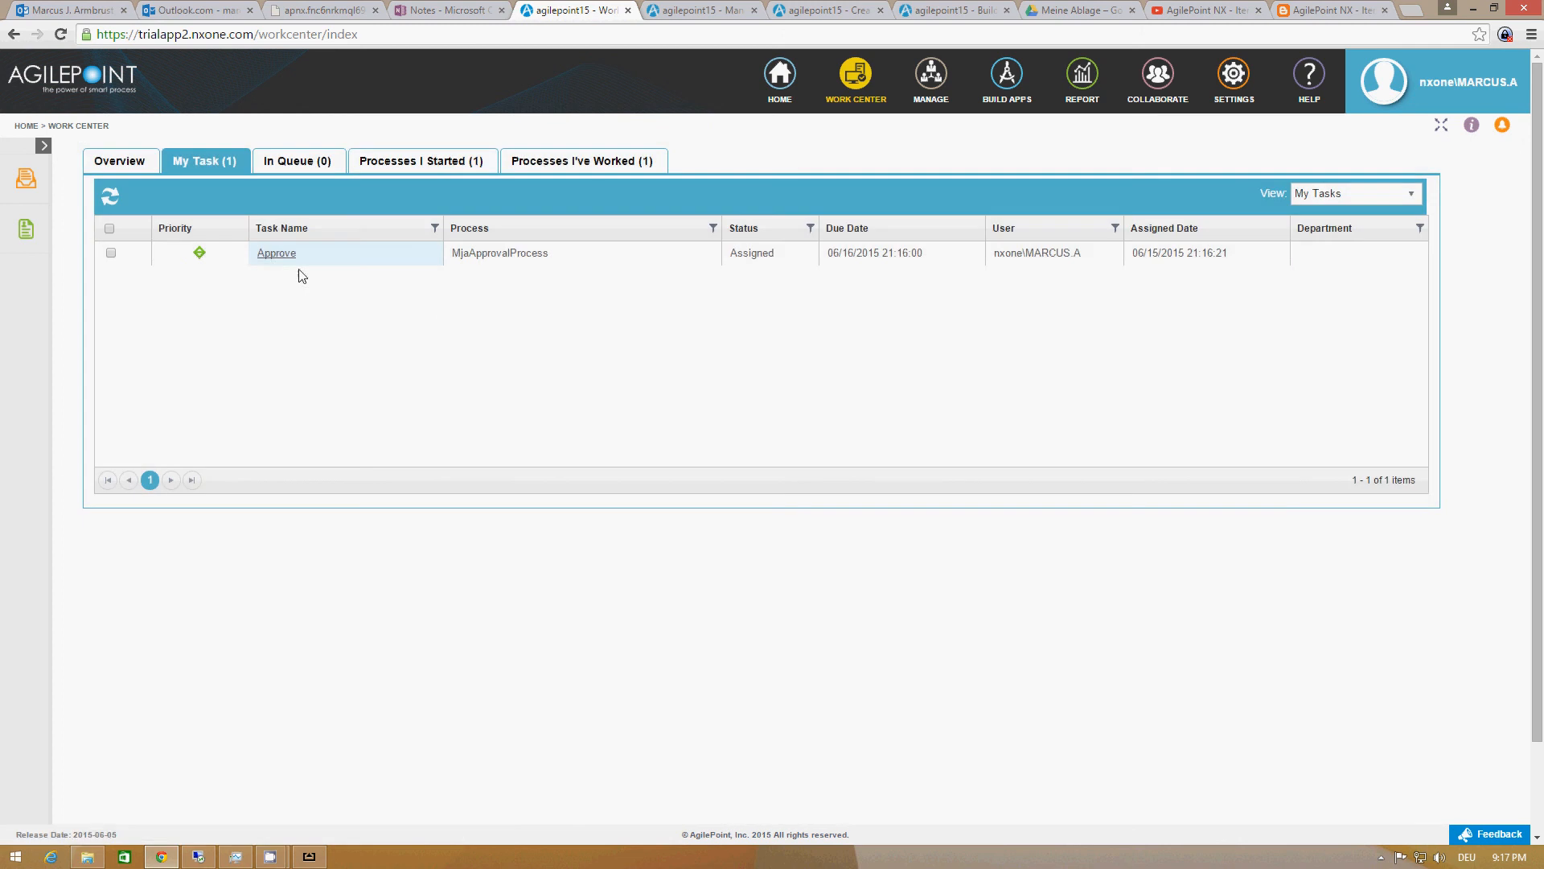
Open the Approve task for "Ticket 2", submit it with Approve set to Yes, and refresh the task list
{"action": "left_click", "coordinate": [275, 254]}
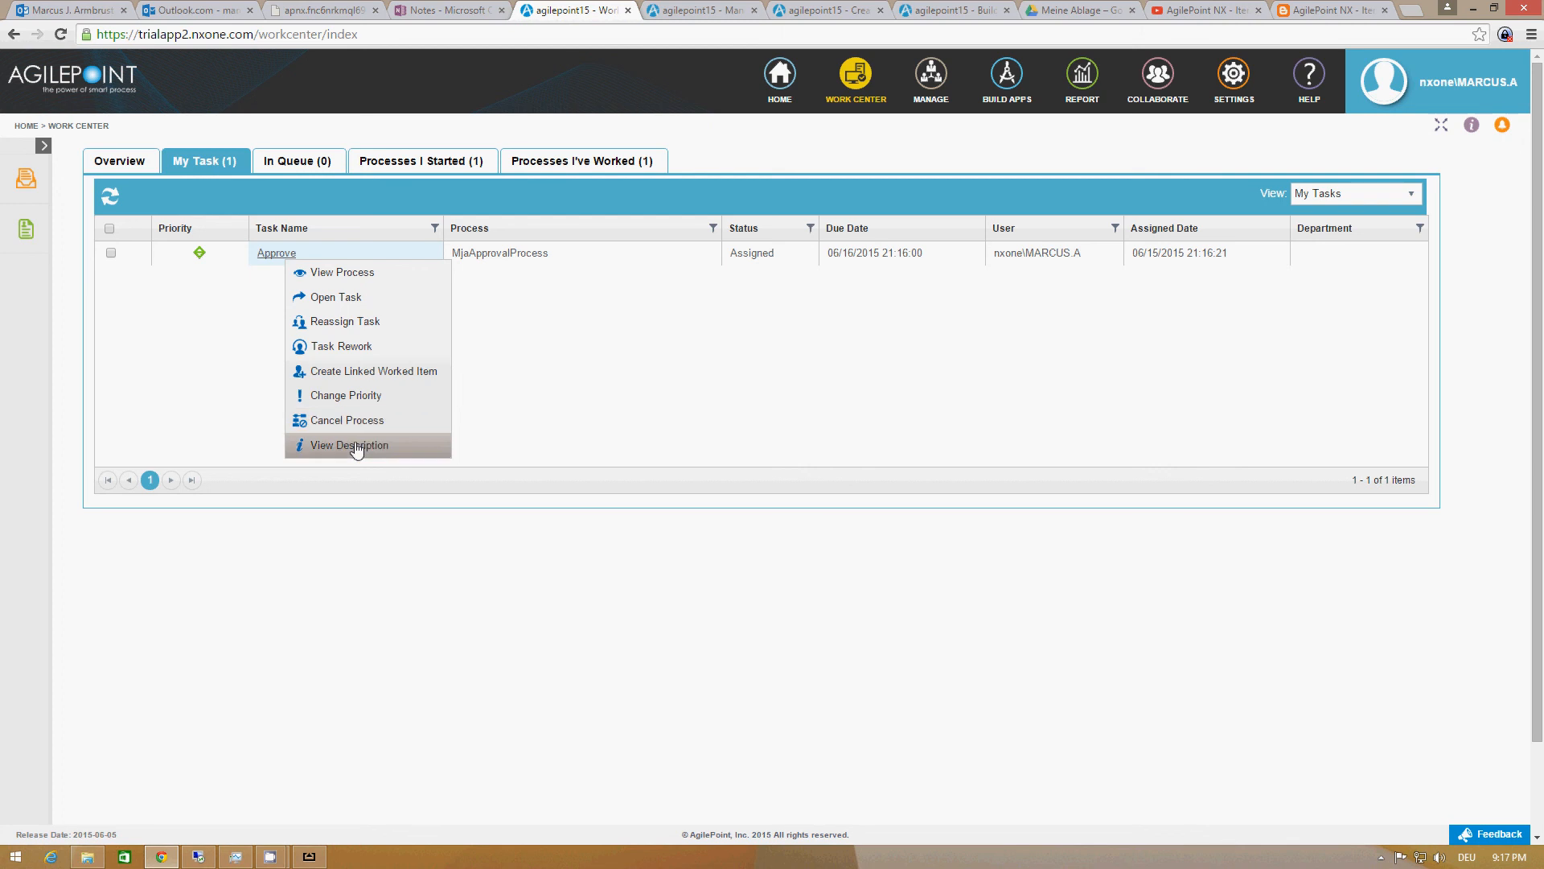
{"action": "left_click", "coordinate": [329, 298]}
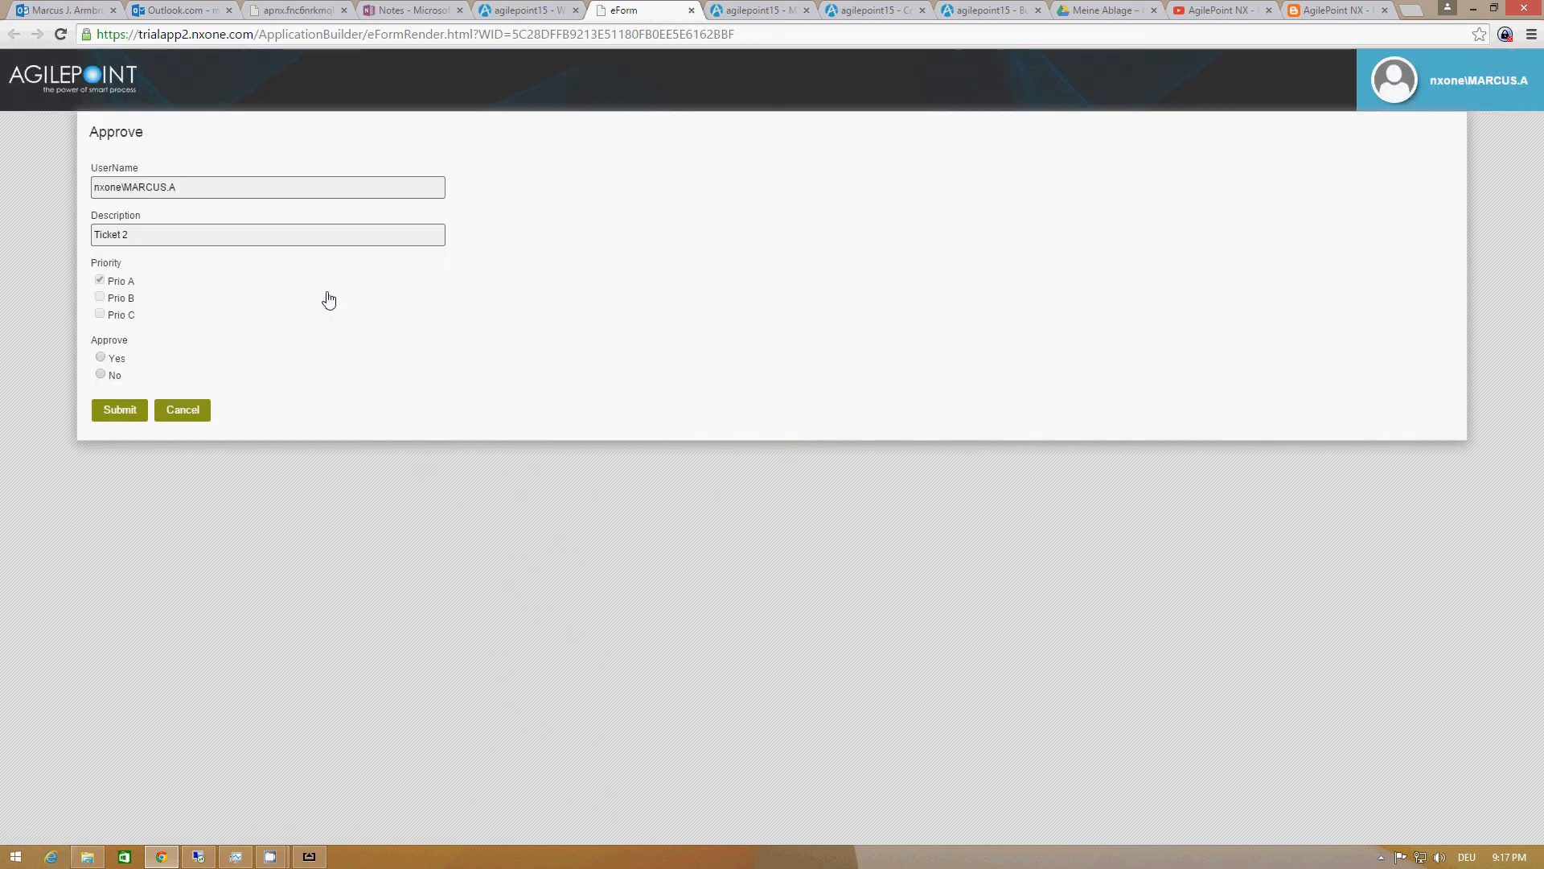
{"action": "left_click", "coordinate": [102, 359]}
{"action": "left_click", "coordinate": [120, 412]}
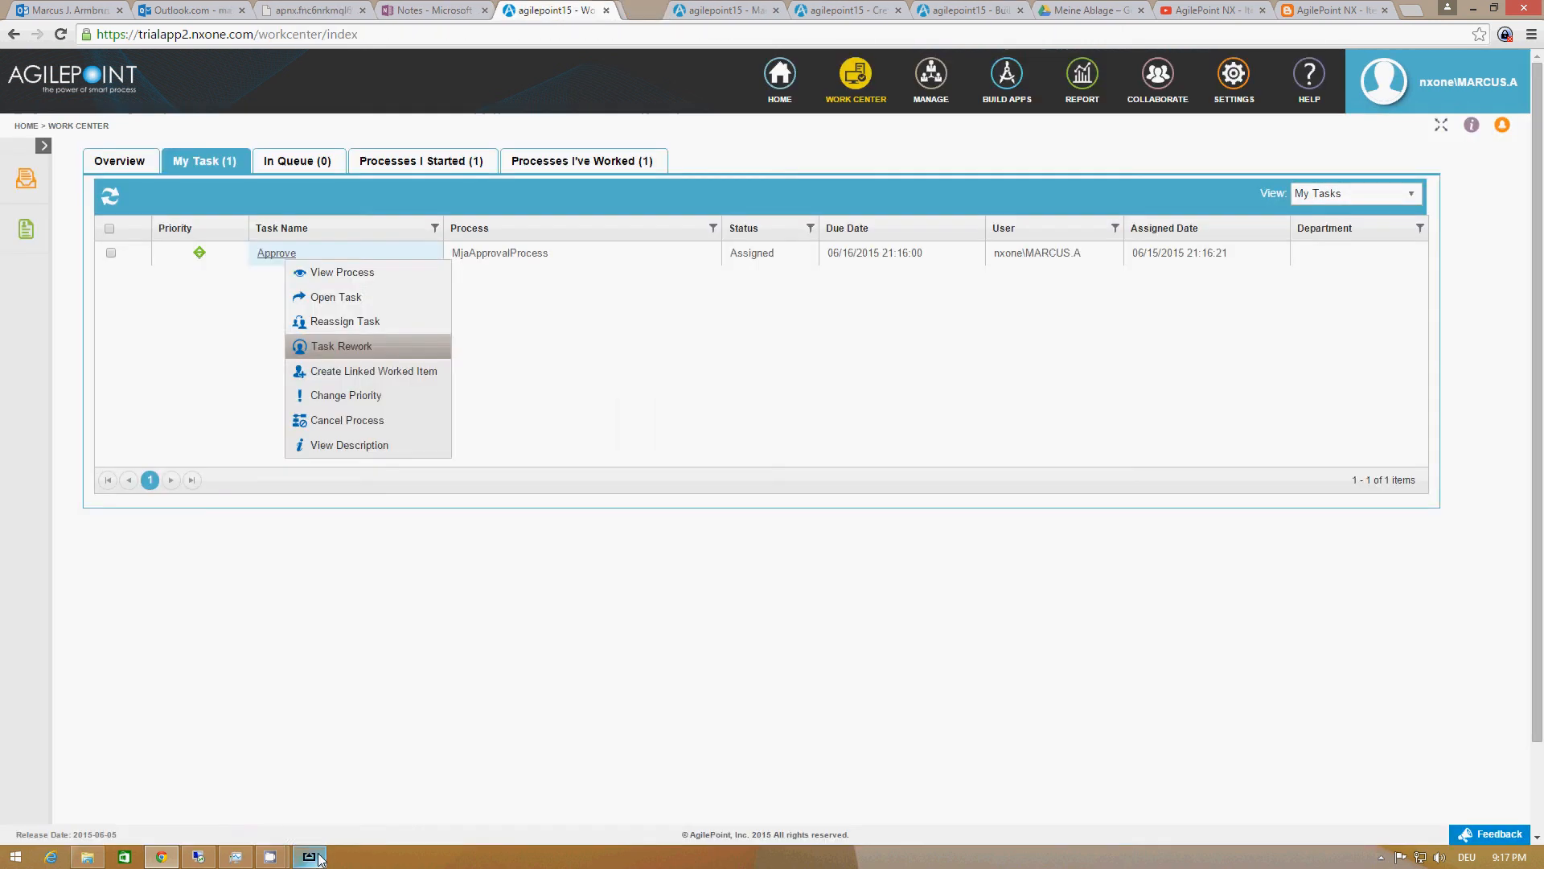
{"action": "mouse_move", "coordinate": [315, 845]}
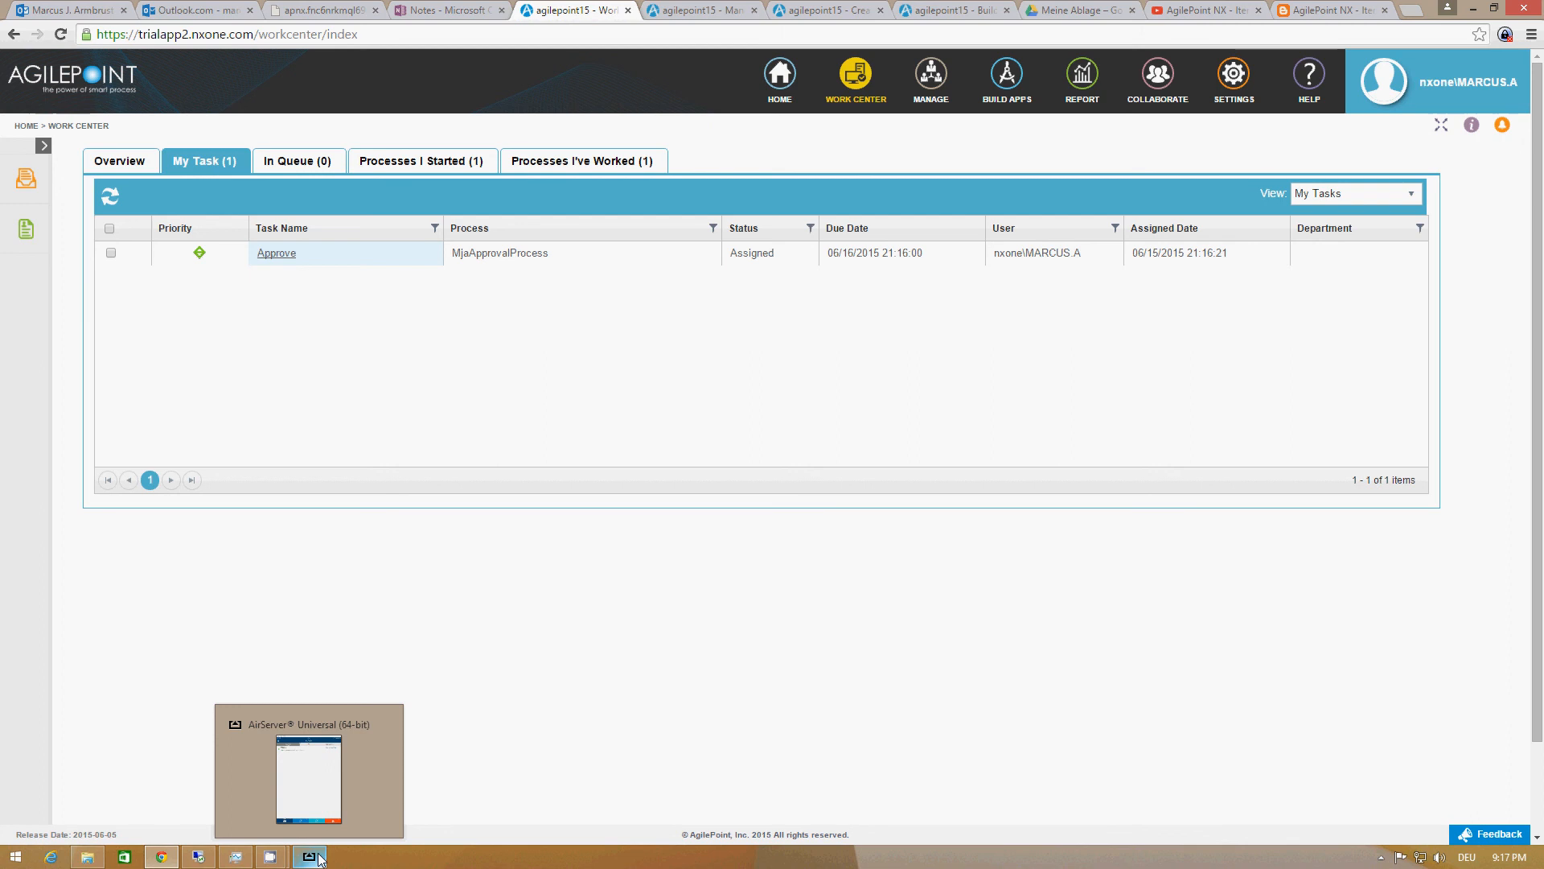
{"action": "left_click", "coordinate": [110, 197]}
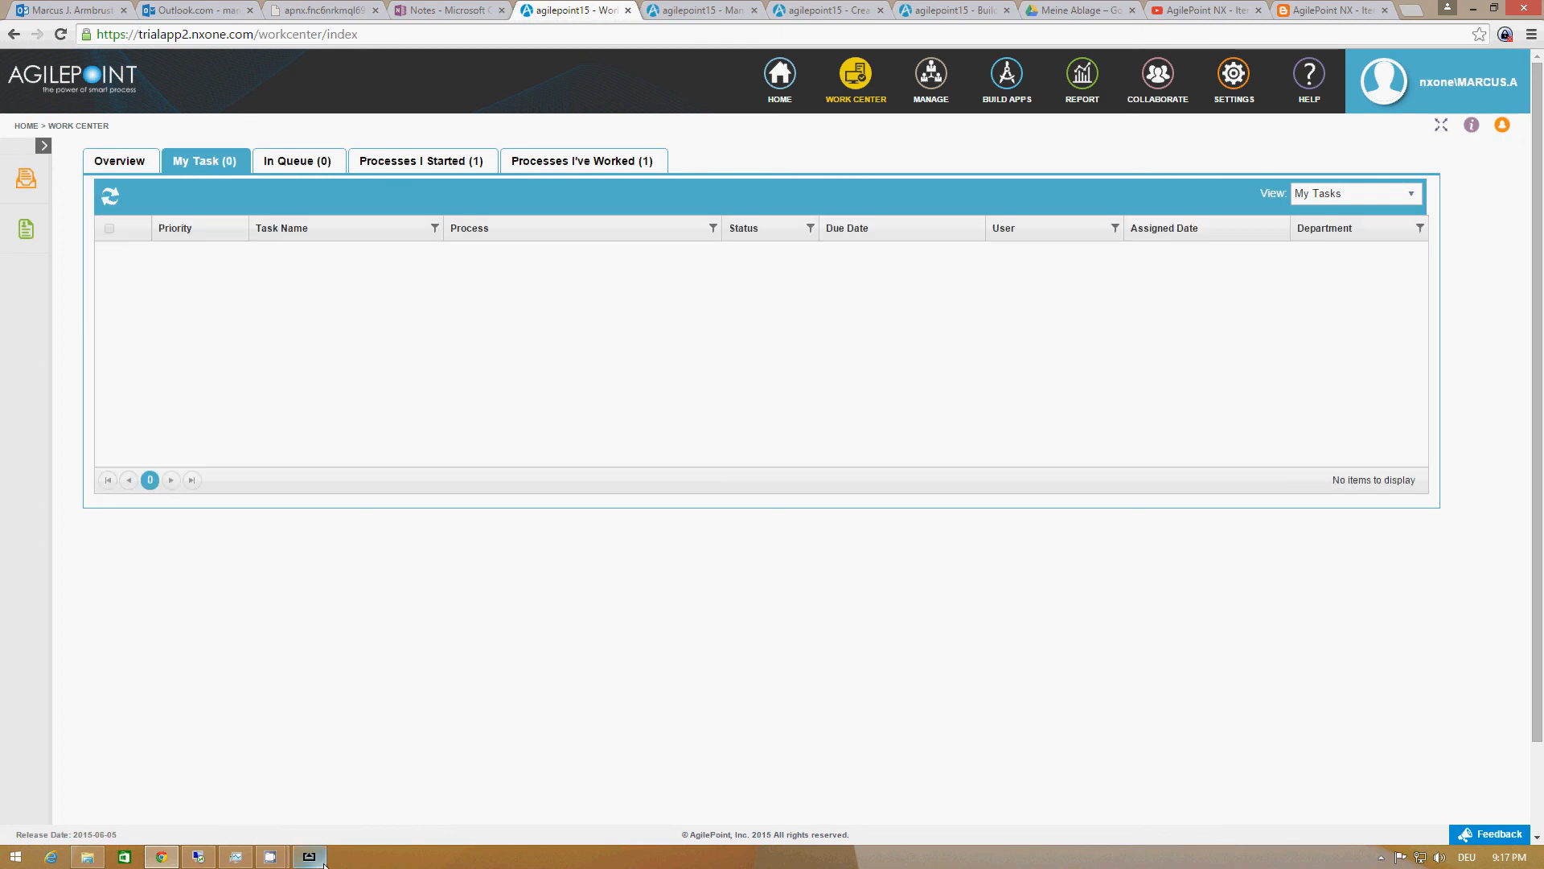
Compare the server instance URL in the AirServer-mirrored app's settings with the portal's Tenant Information, and return to the Work Center
{"action": "left_click", "coordinate": [309, 856]}
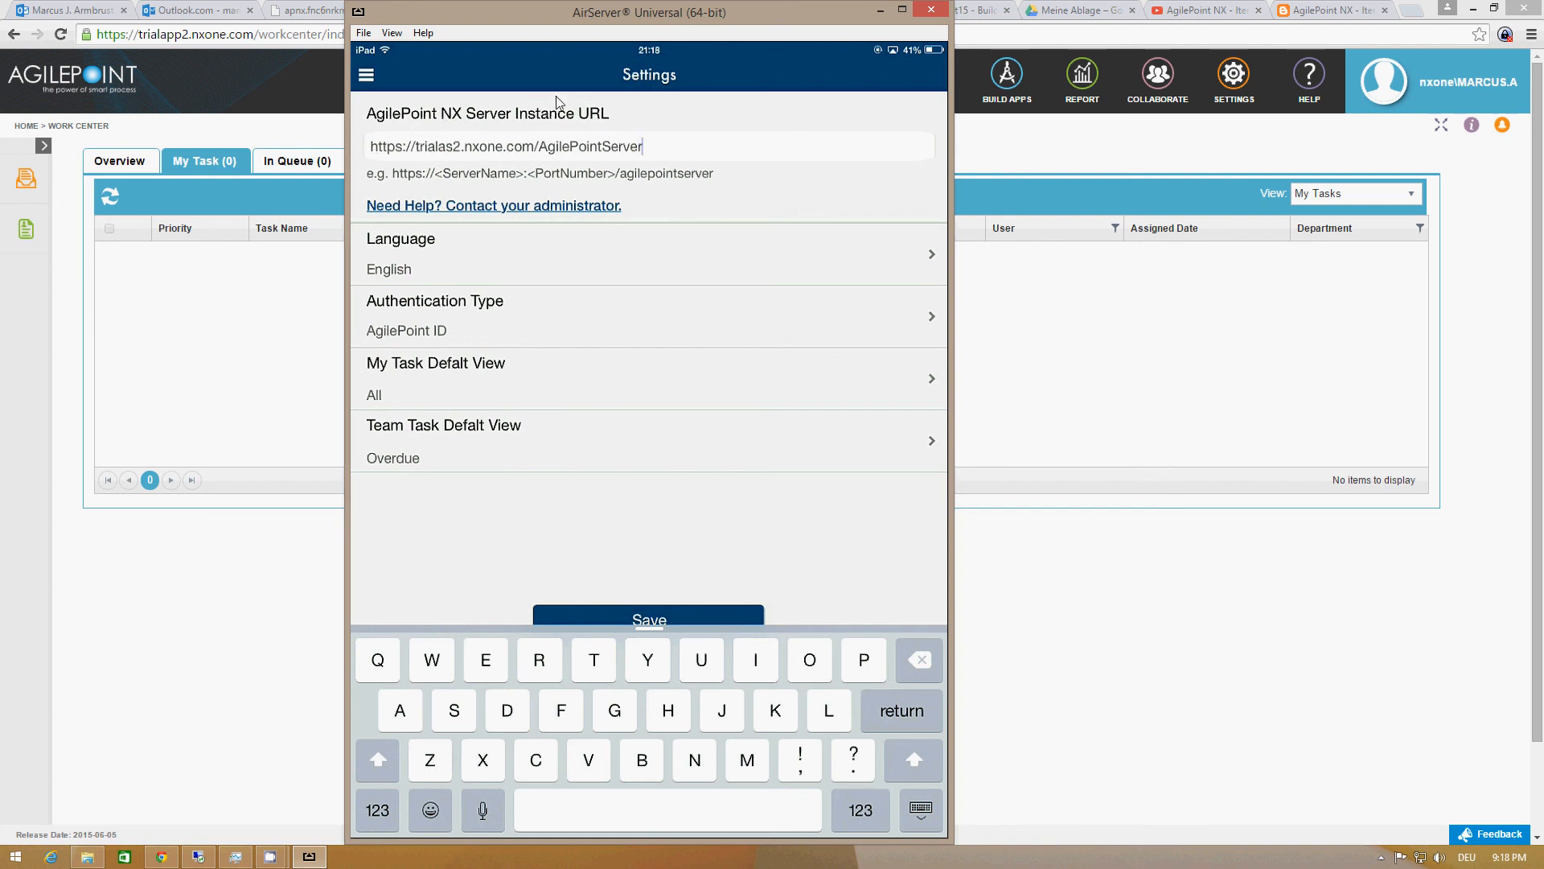
{"action": "left_click", "coordinate": [1124, 167]}
{"action": "left_click", "coordinate": [829, 11]}
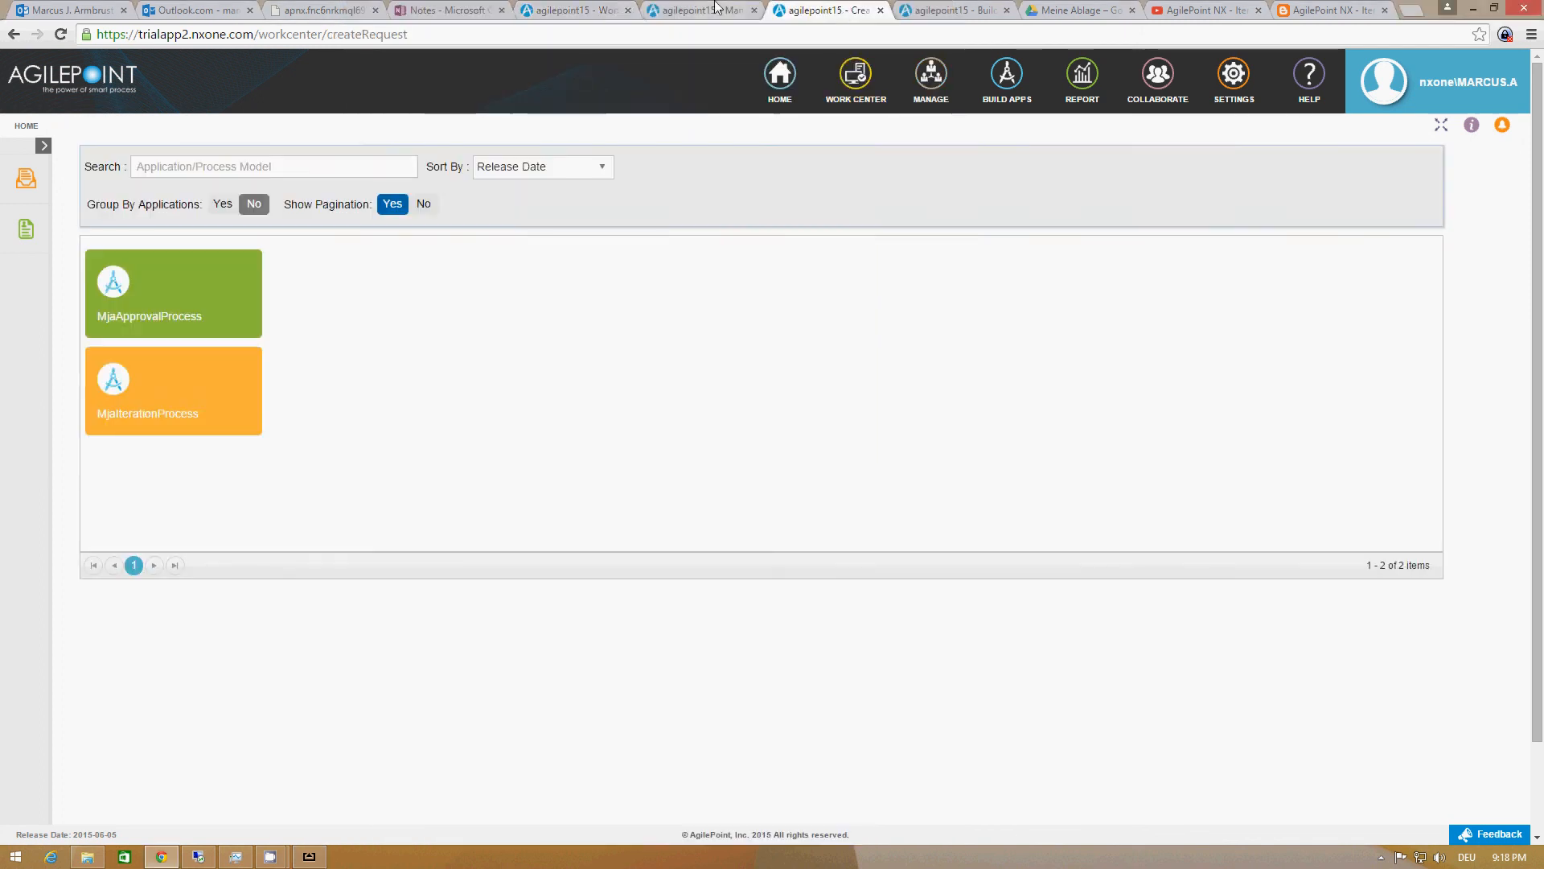
{"action": "left_click", "coordinate": [717, 10]}
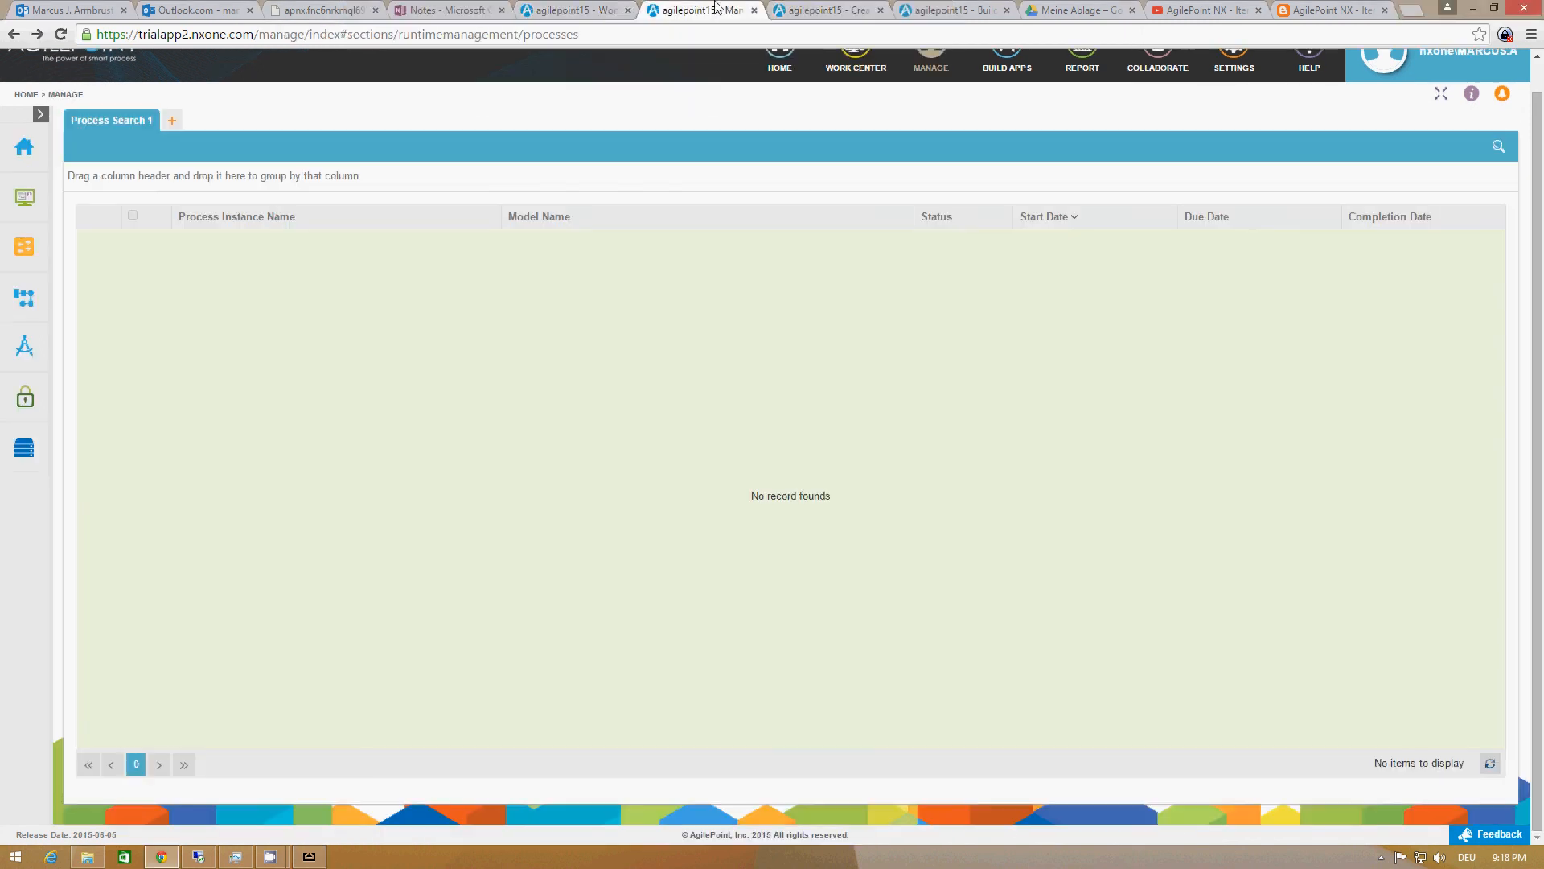
{"action": "left_click", "coordinate": [1246, 72]}
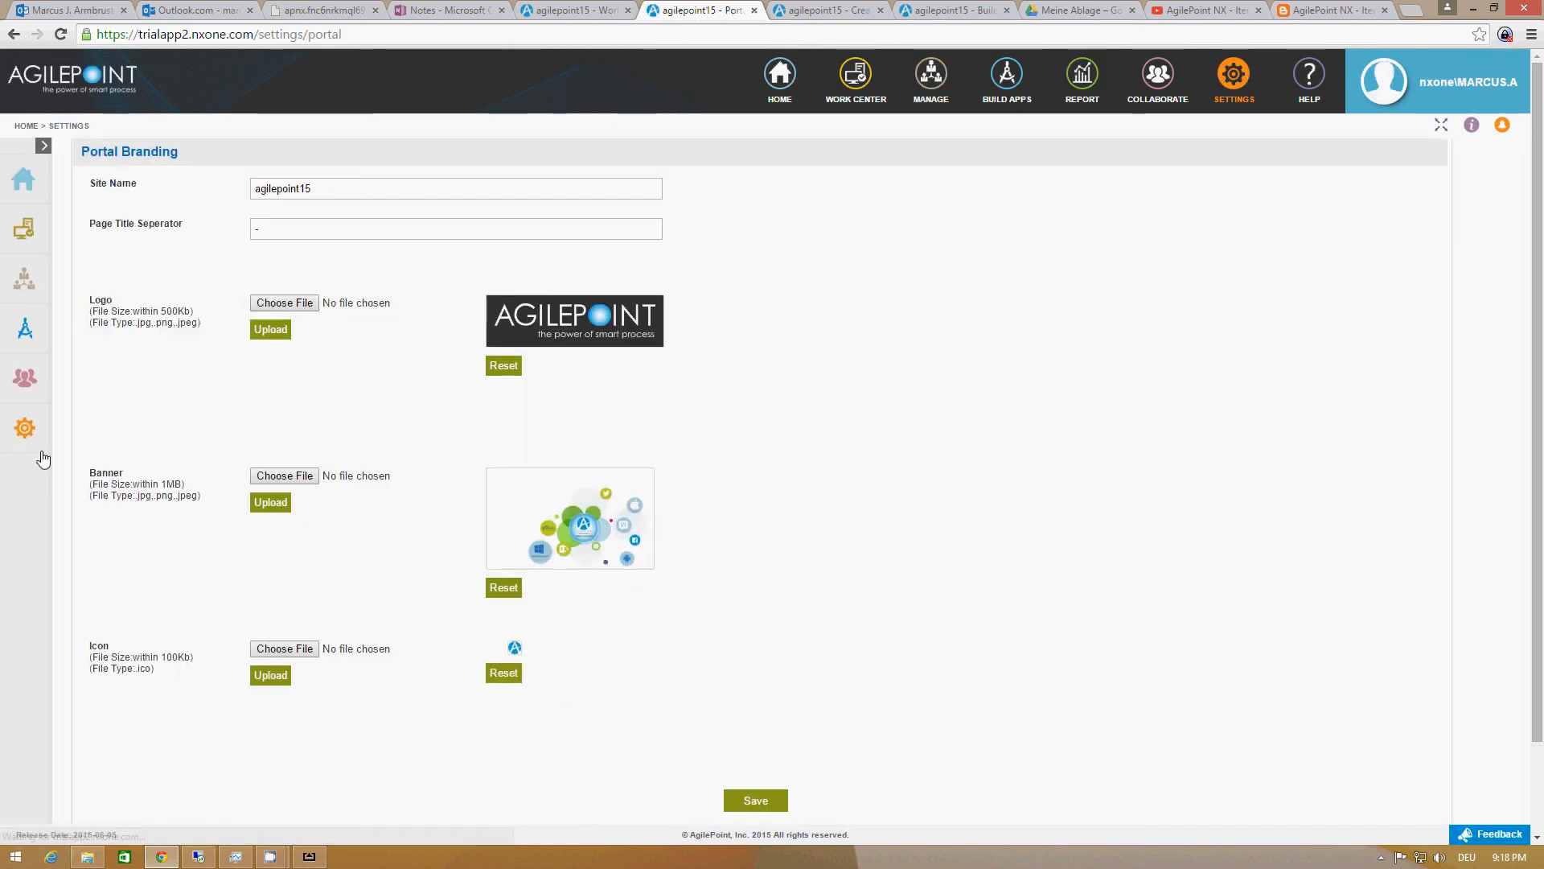
{"action": "left_click", "coordinate": [86, 435]}
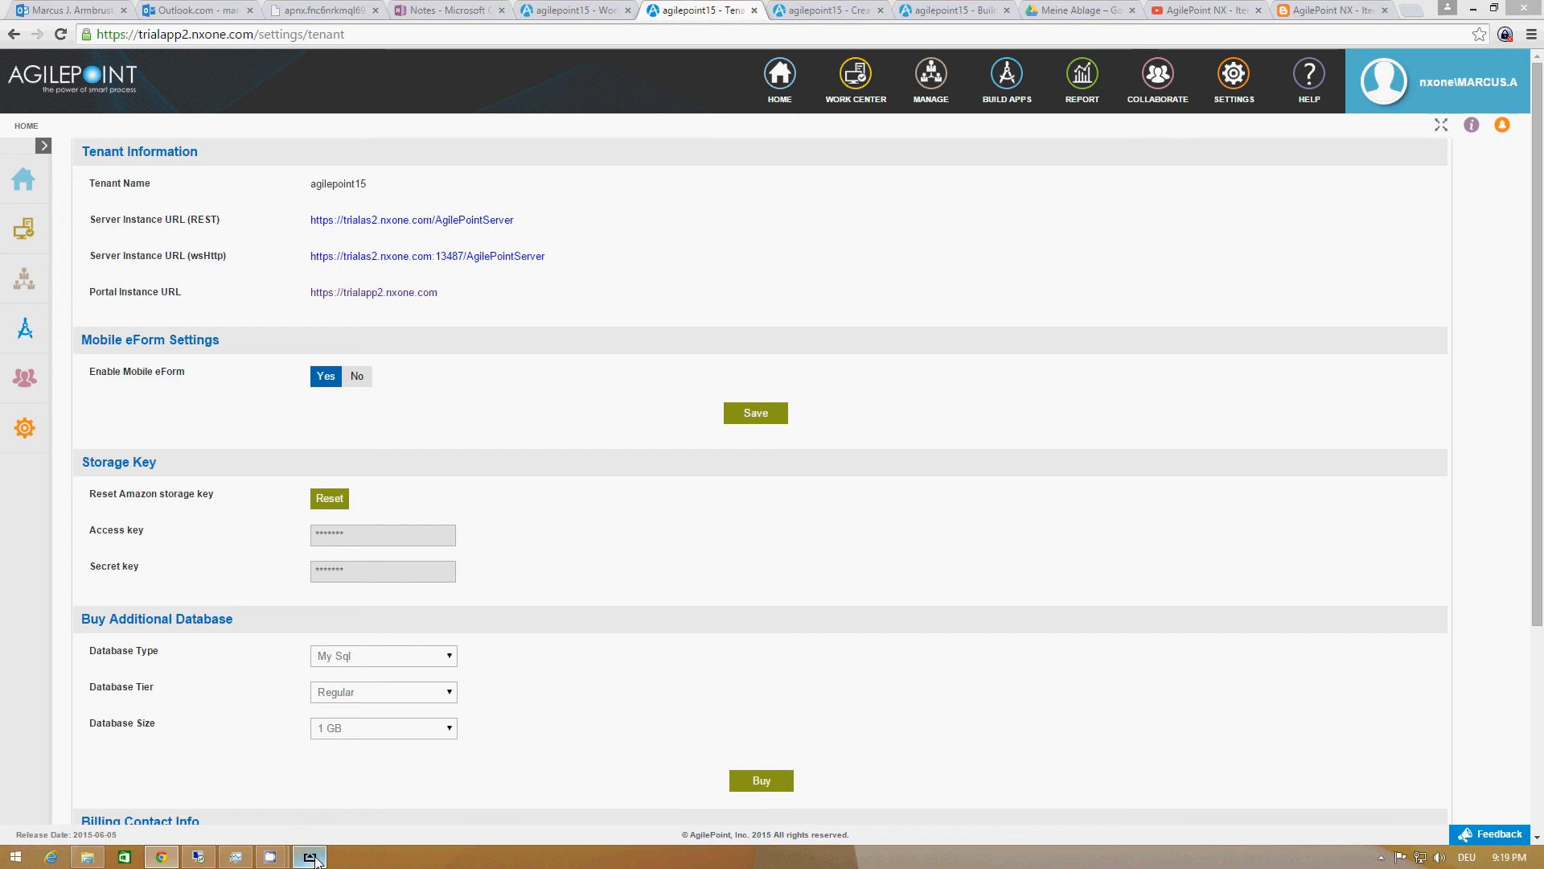
{"action": "key", "text": "alt+Tab"}
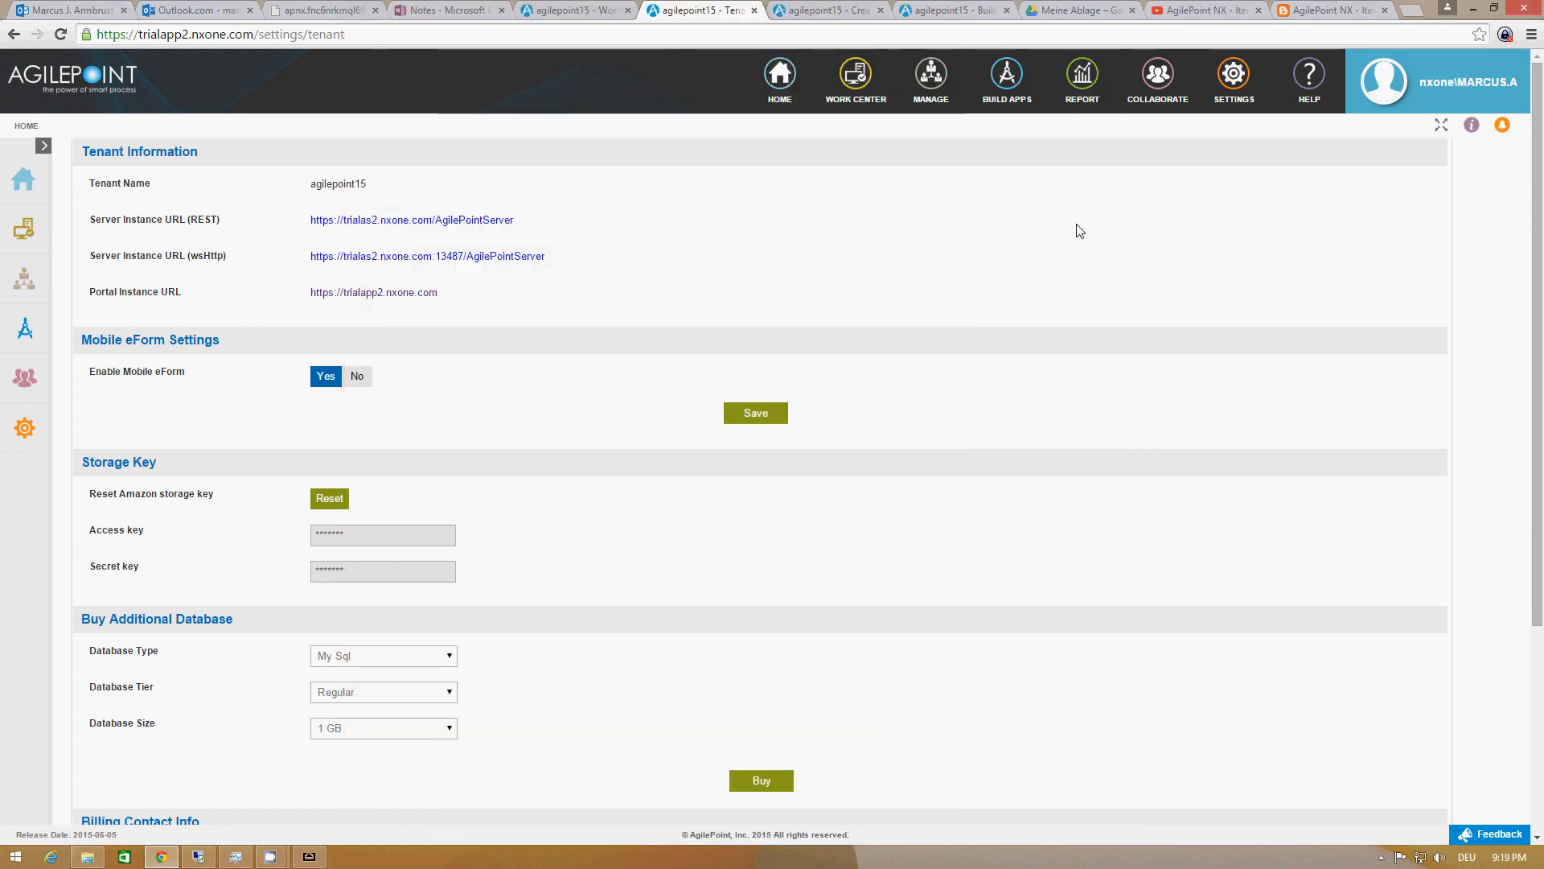
{"action": "left_click", "coordinate": [569, 11]}
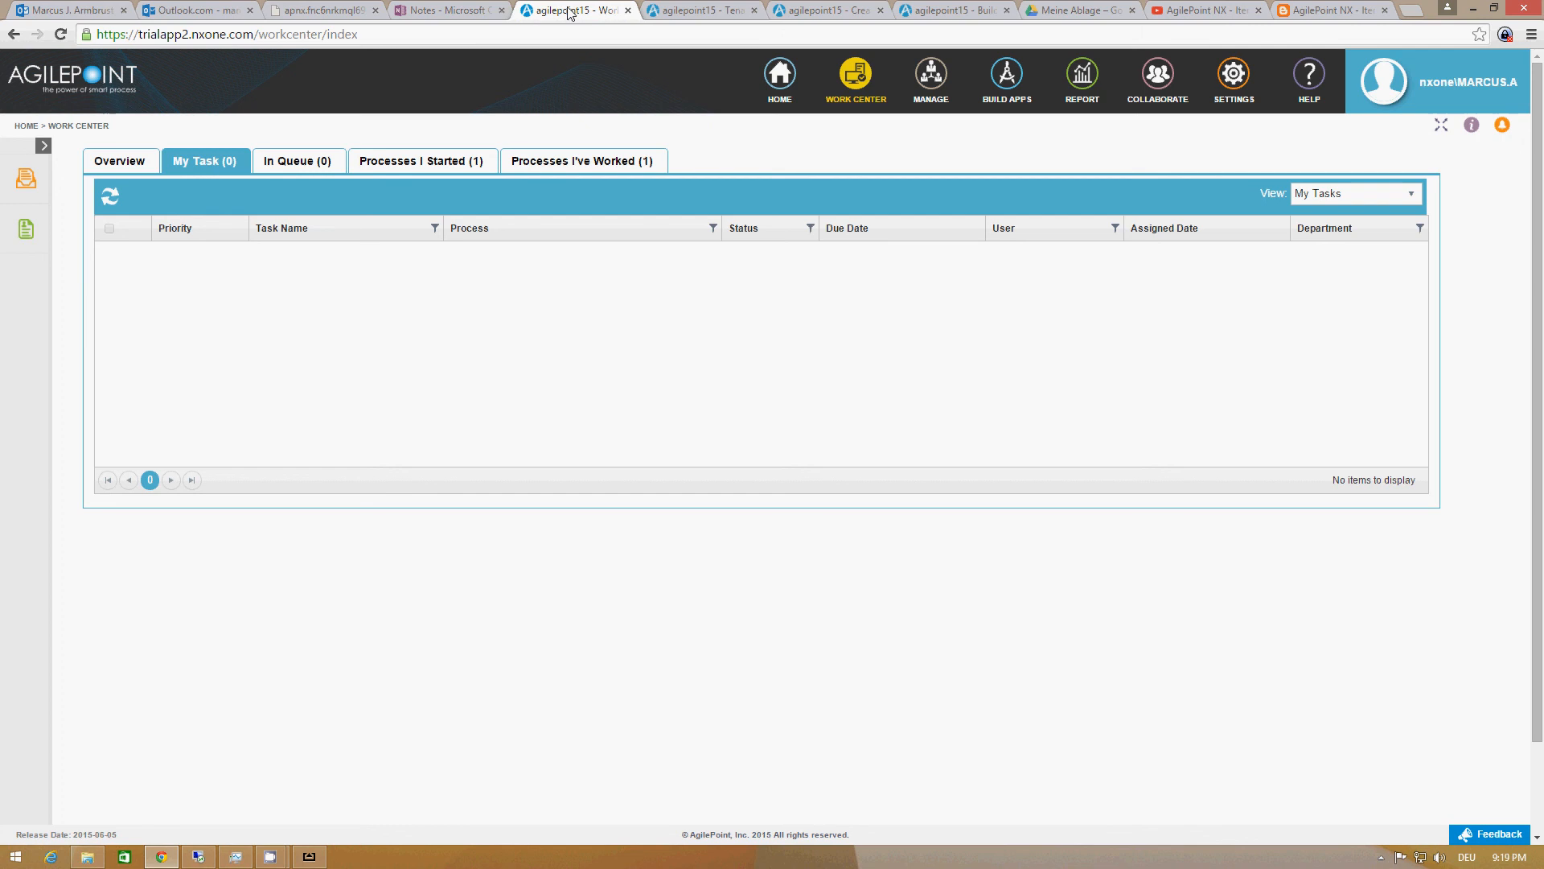